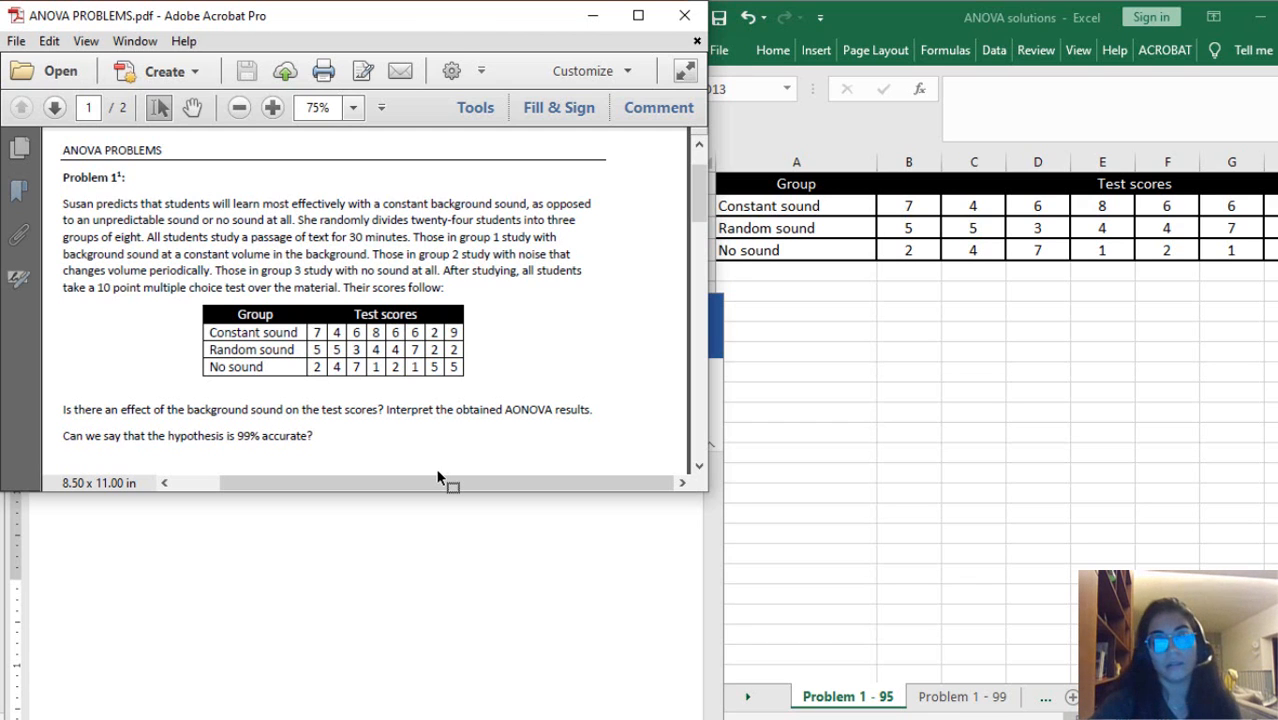
Switch to the blank Word document and write "Sound has an effect if they have different means→ H0 is not valid→ F>Fcritical"
left_click(341, 629)
key("alt+Tab")
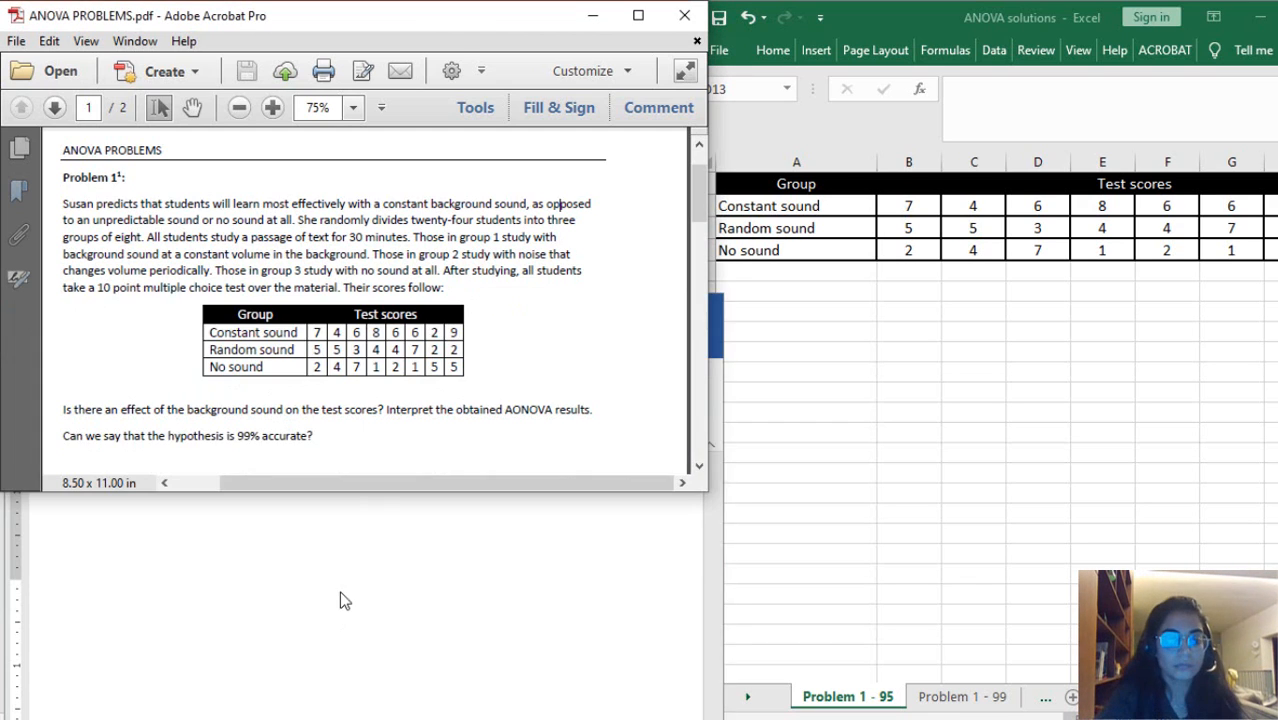
left_click(312, 572)
type("s")
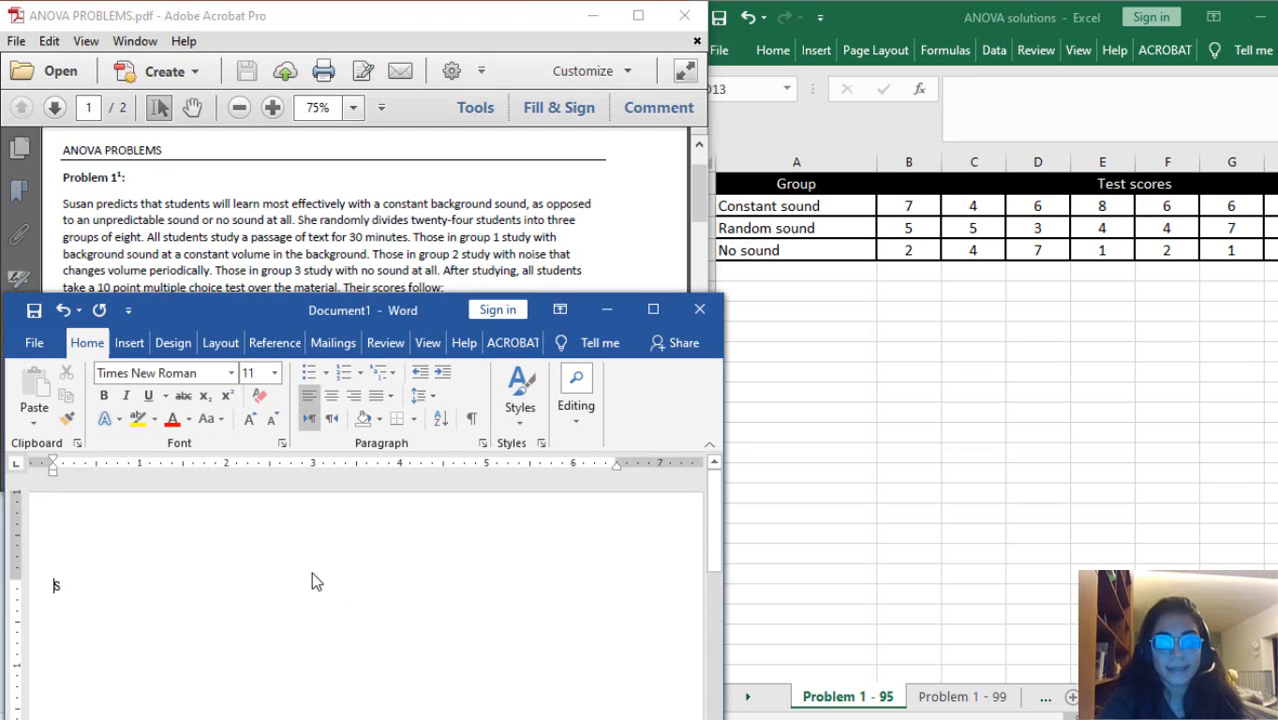
type("ound has ")
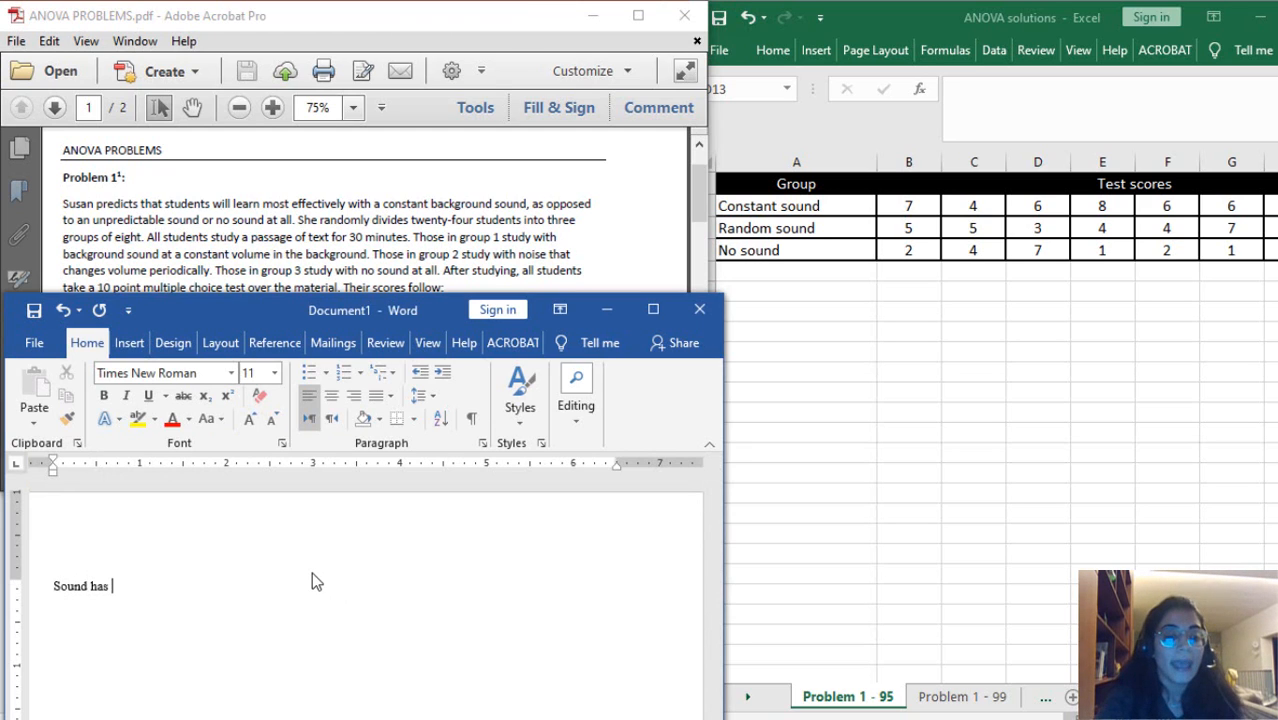
type("an effect ")
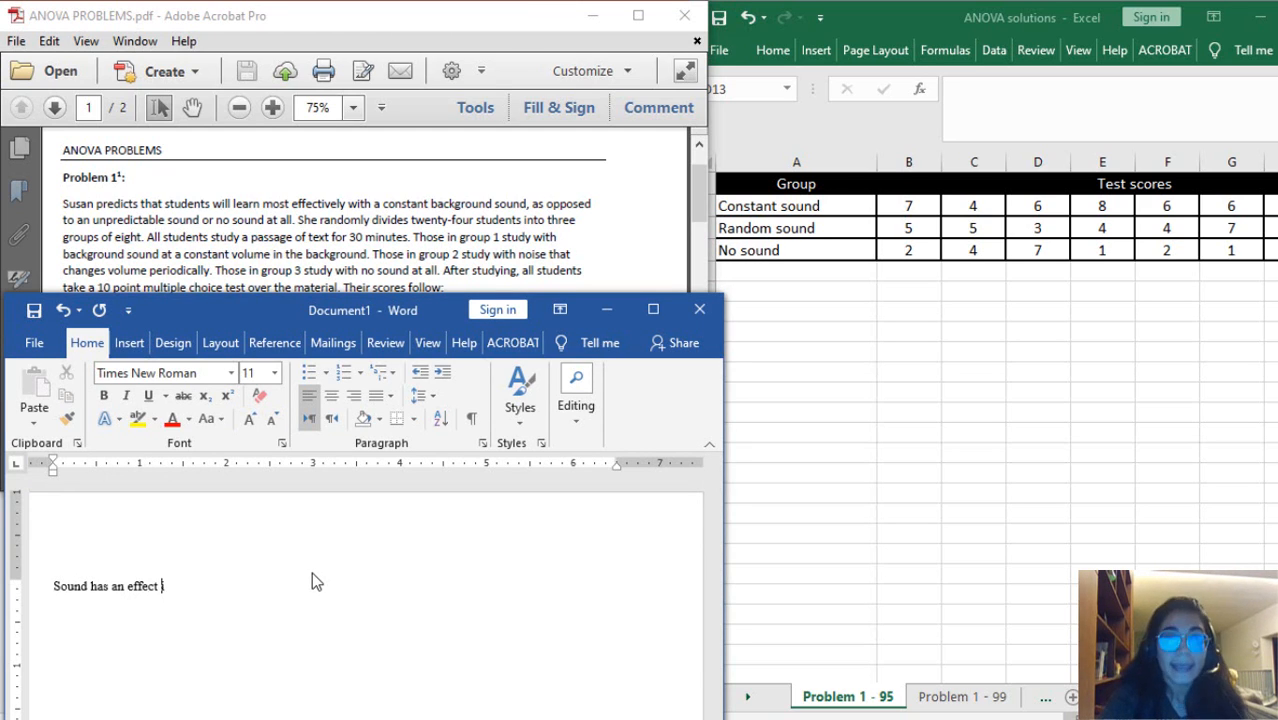
type("if the")
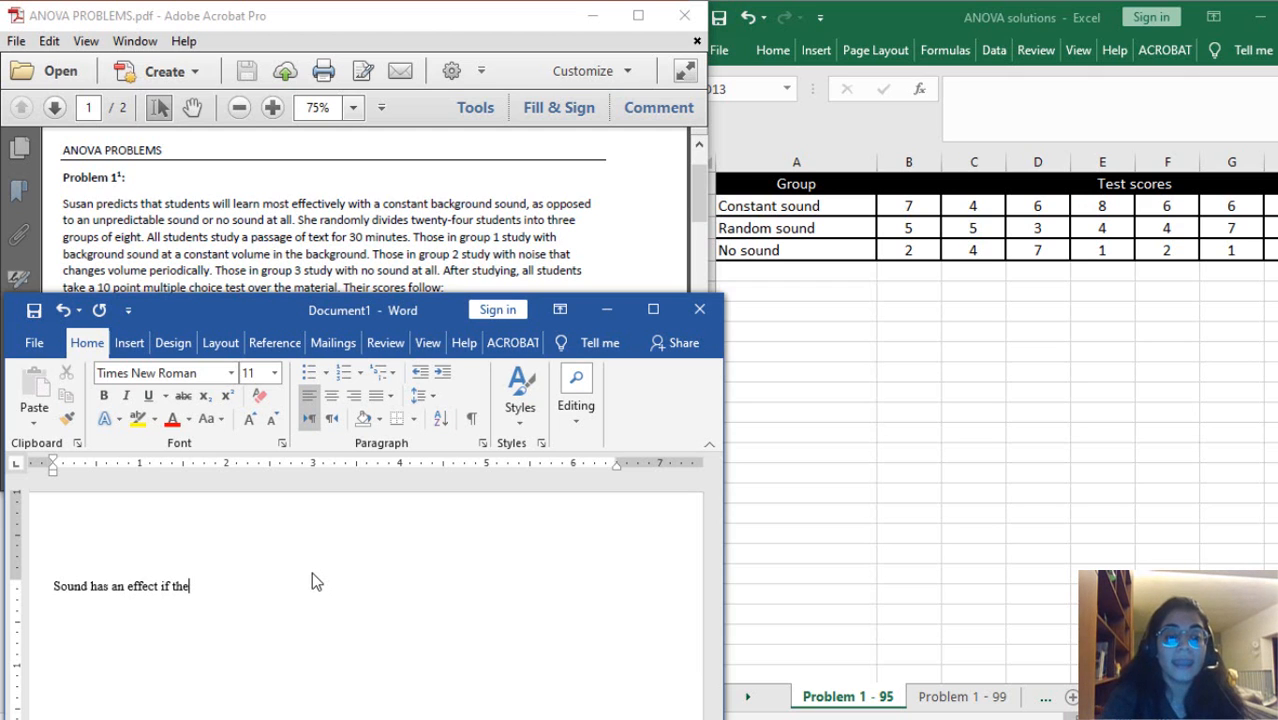
type("y h")
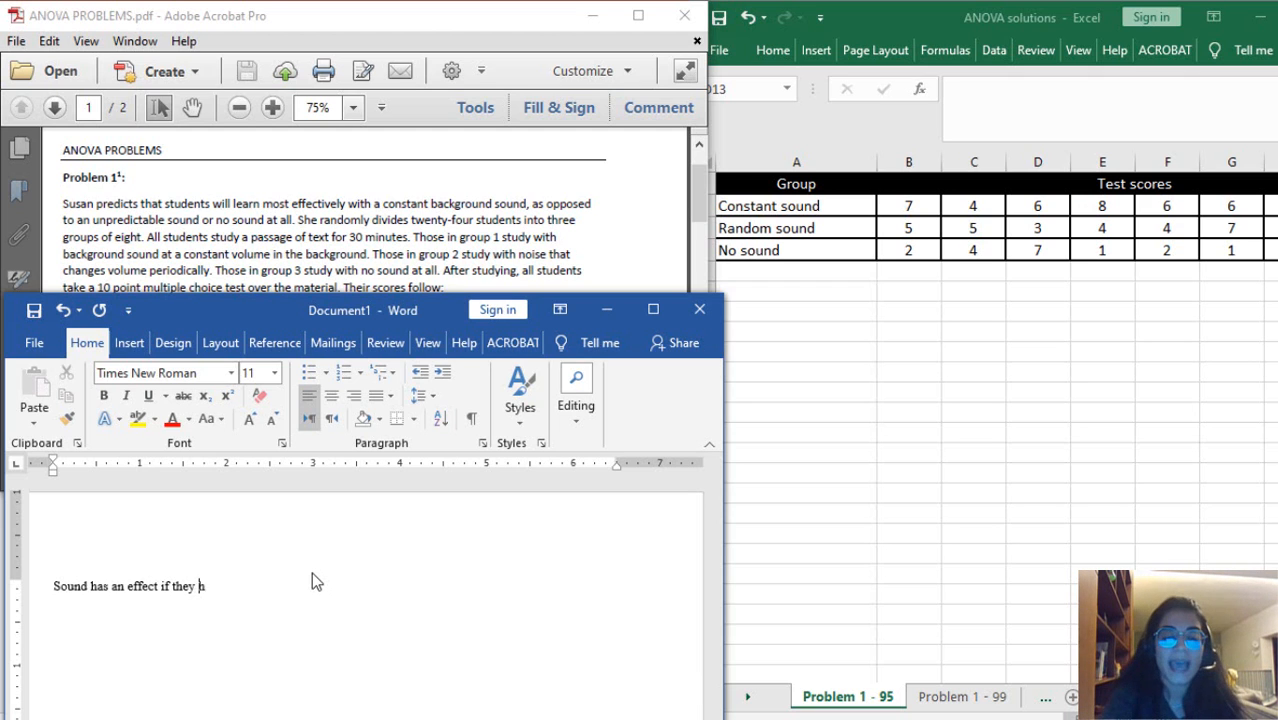
type("ave differen")
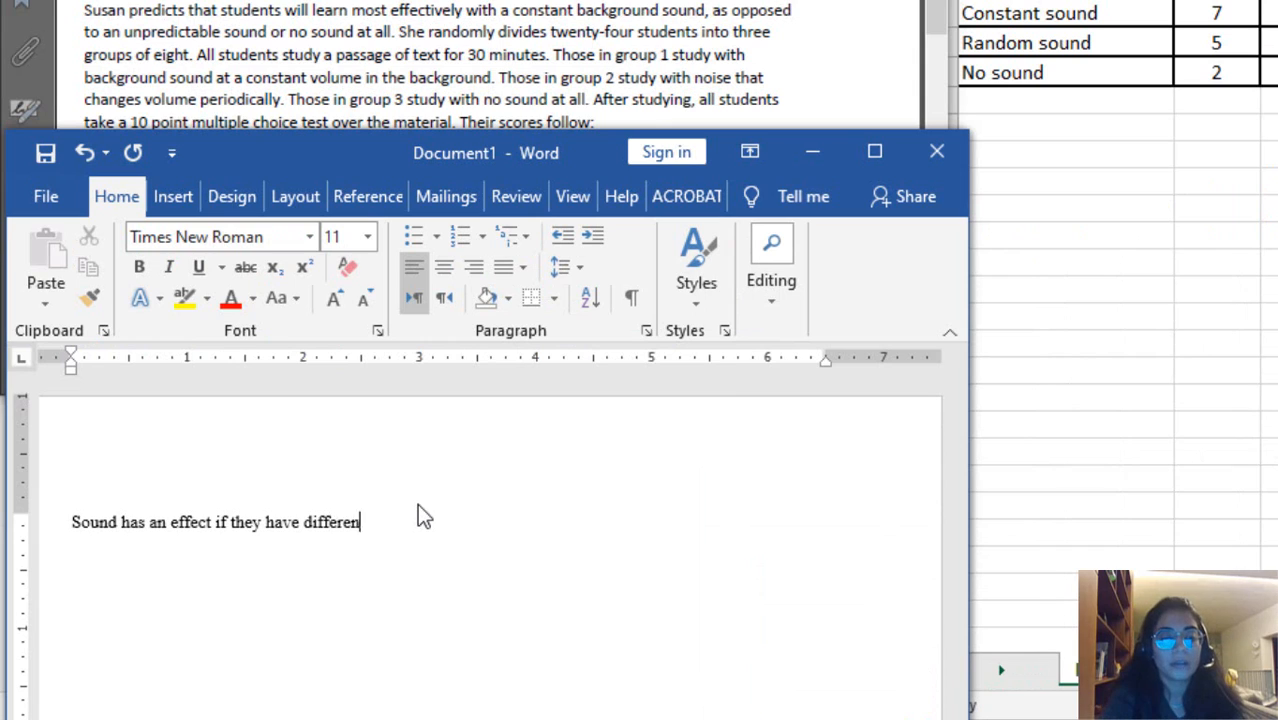
type("t me")
type("ans = H0")
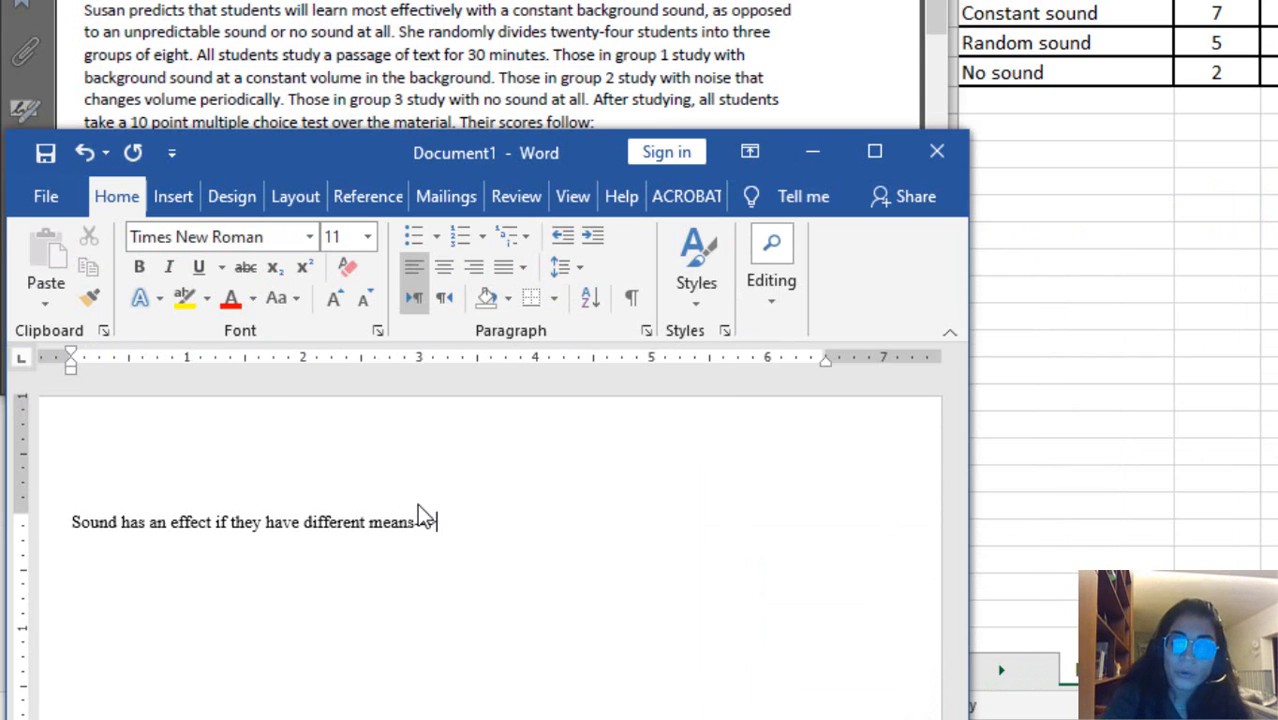
type(" is not v")
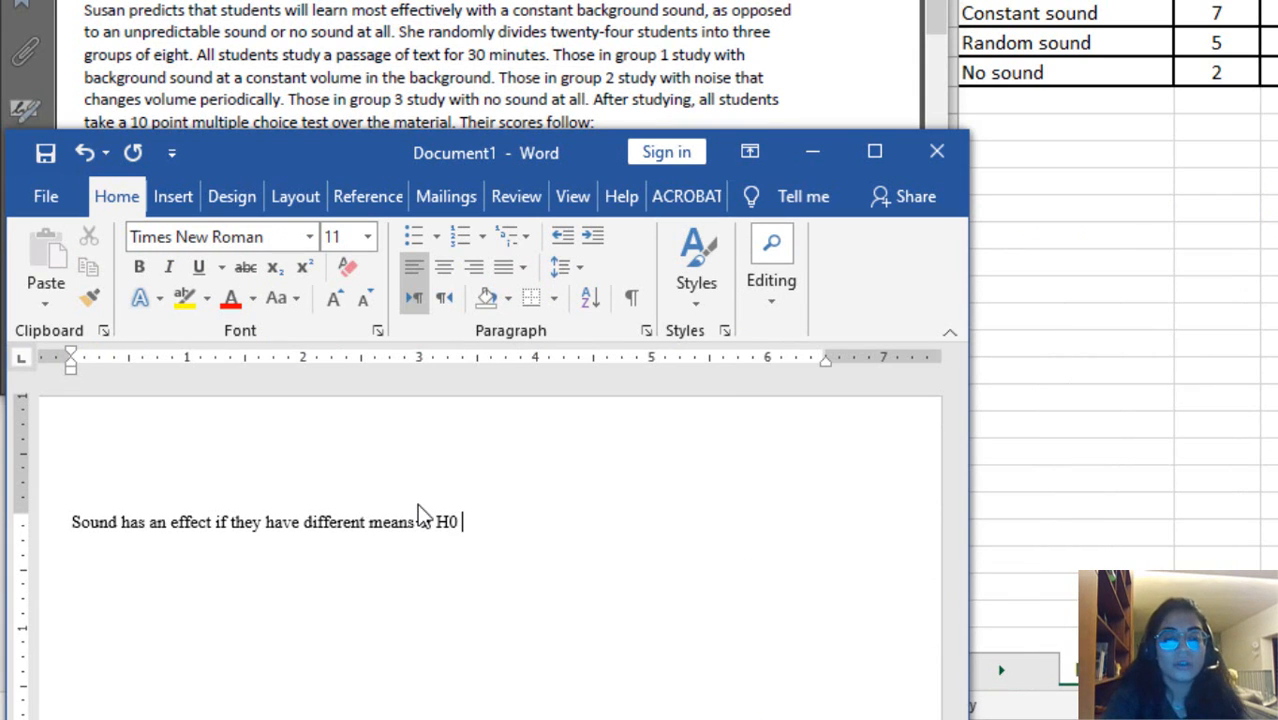
type("ali")
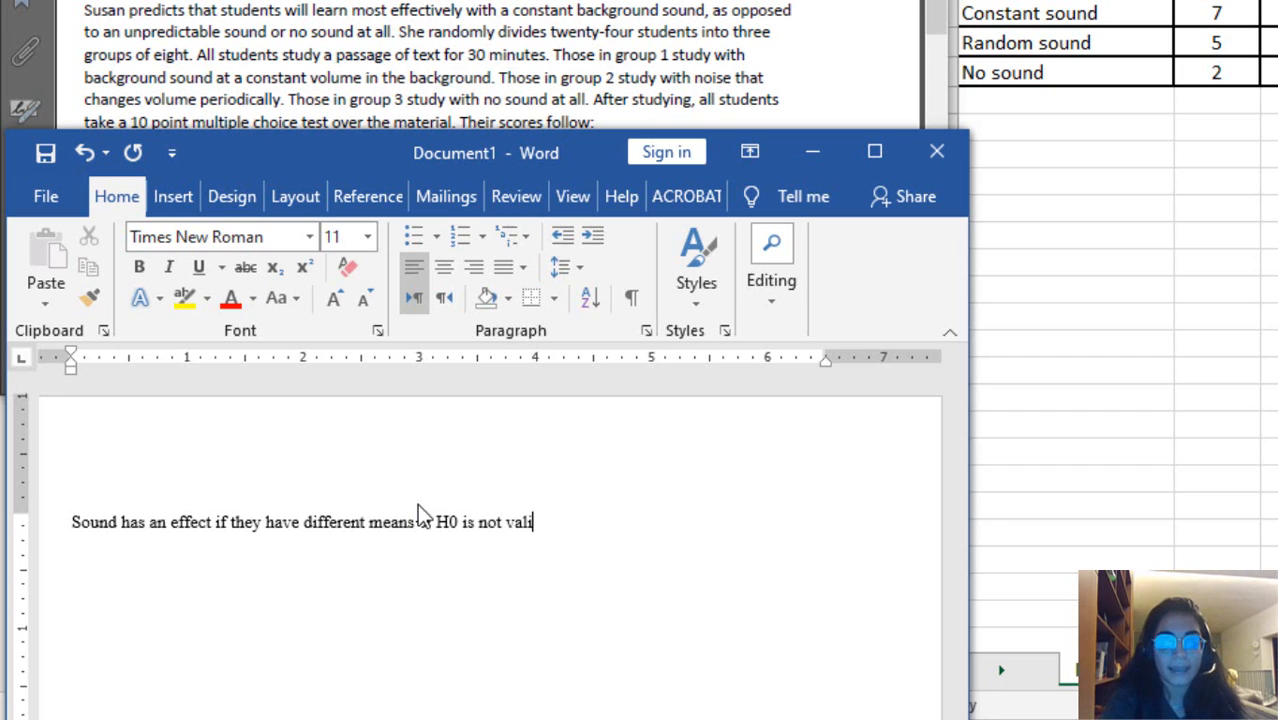
type("d--> ")
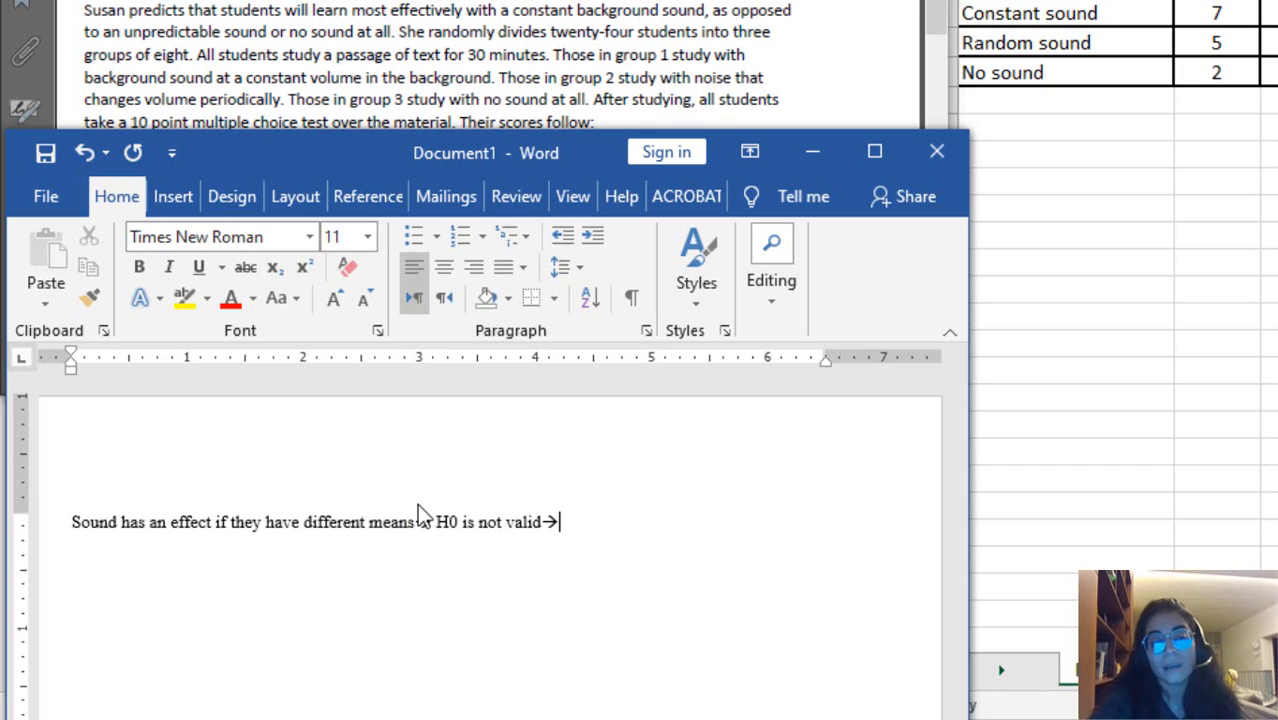
type("F>")
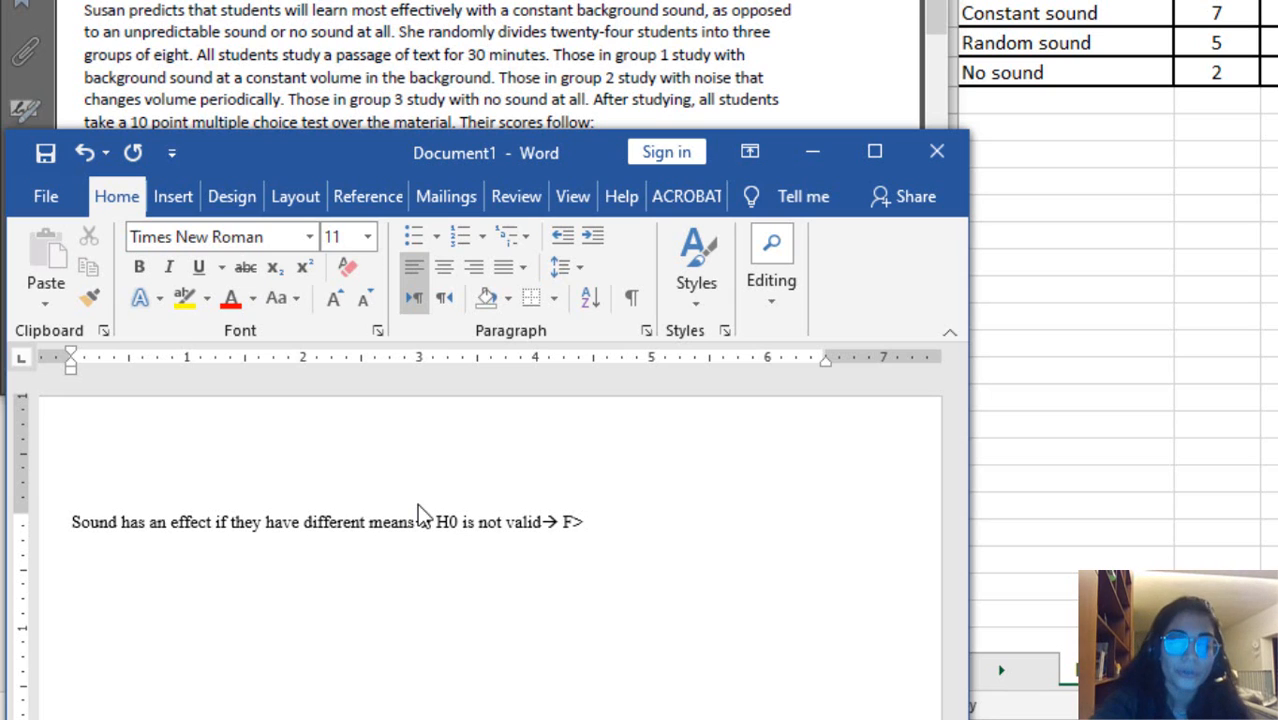
type("Fcritical")
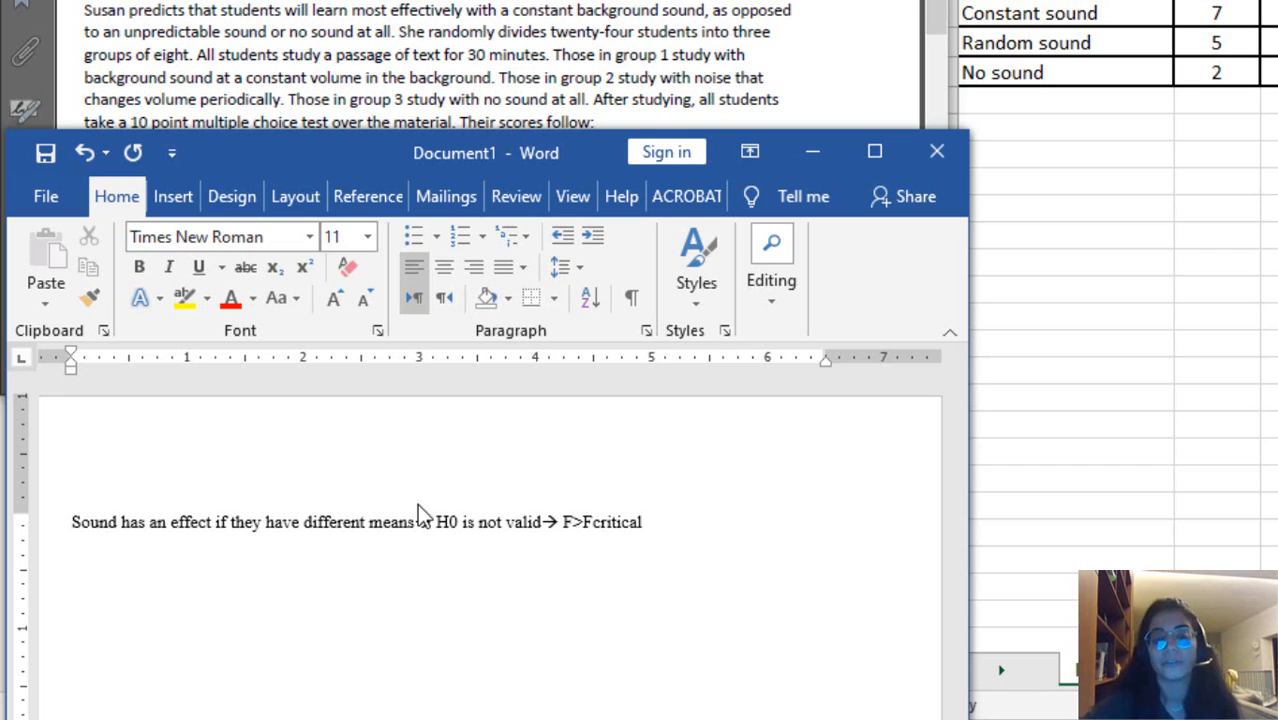
Switch to the ANOVA solutions workbook in Excel and review the constant, random and no sound groups on the Problem 1 - 95 sheet
left_click(1104, 222)
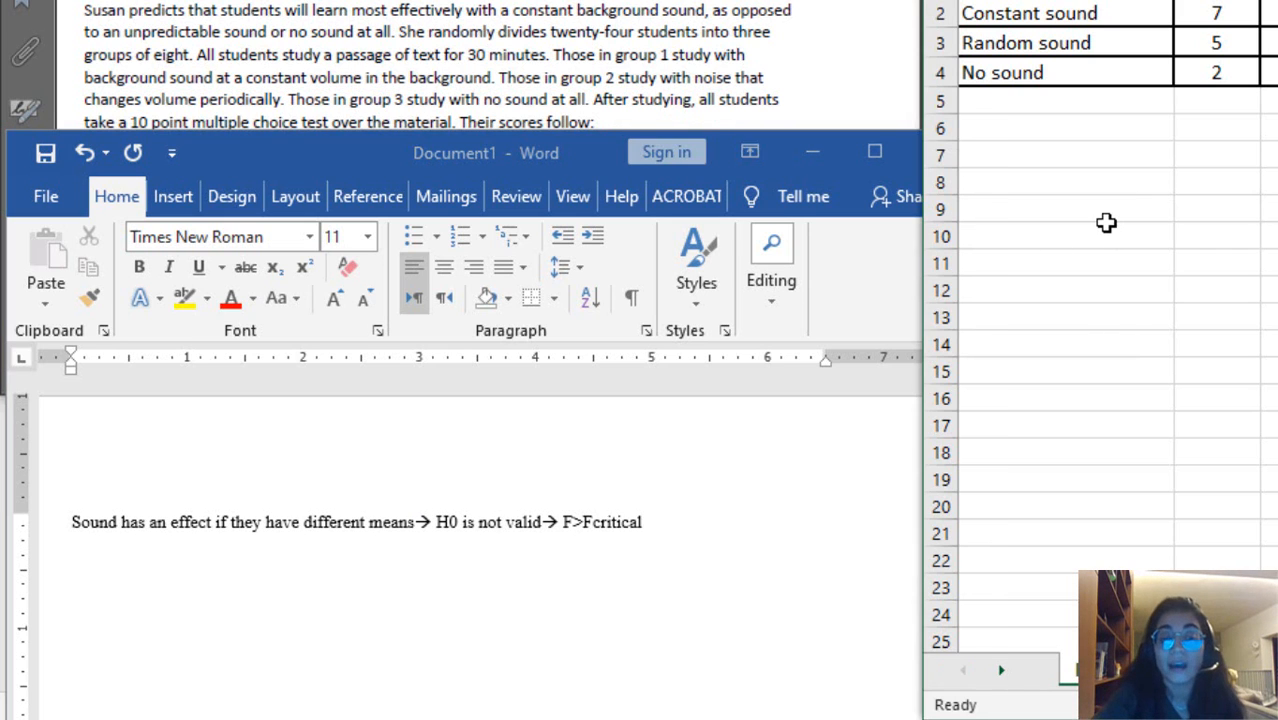
left_click(845, 52)
left_click(1232, 202)
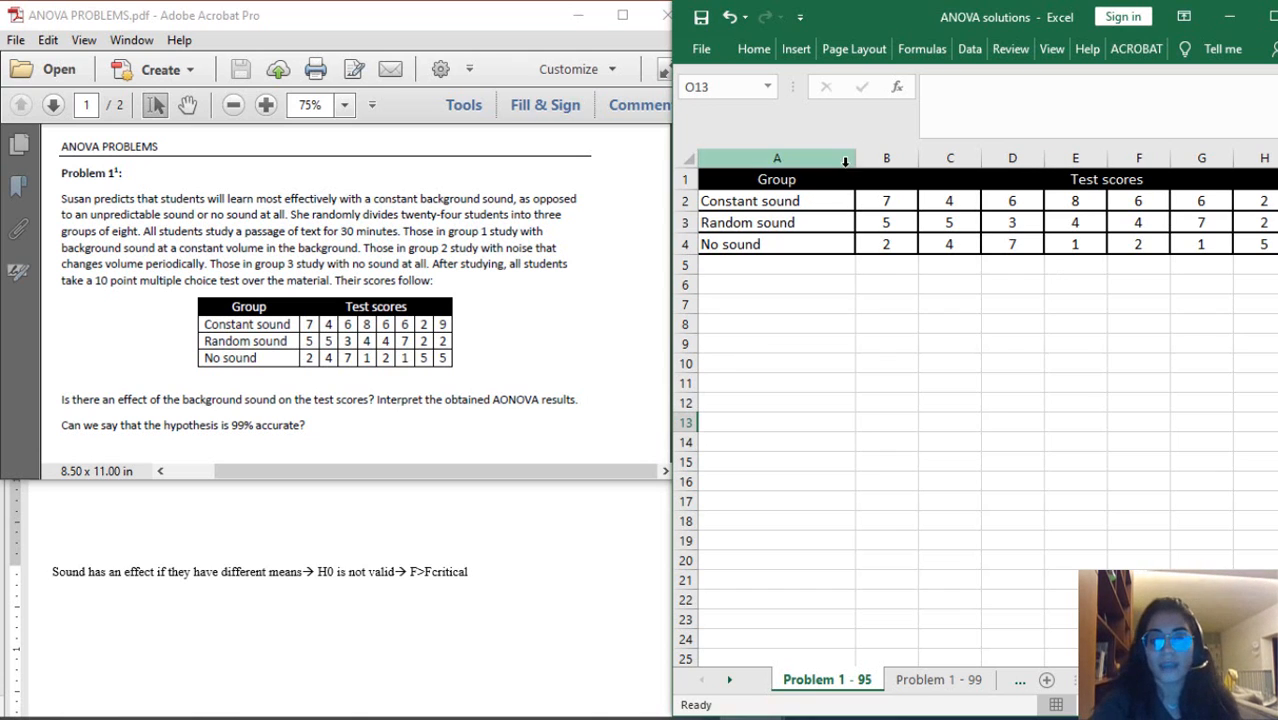
left_click(826, 194)
left_click(819, 223)
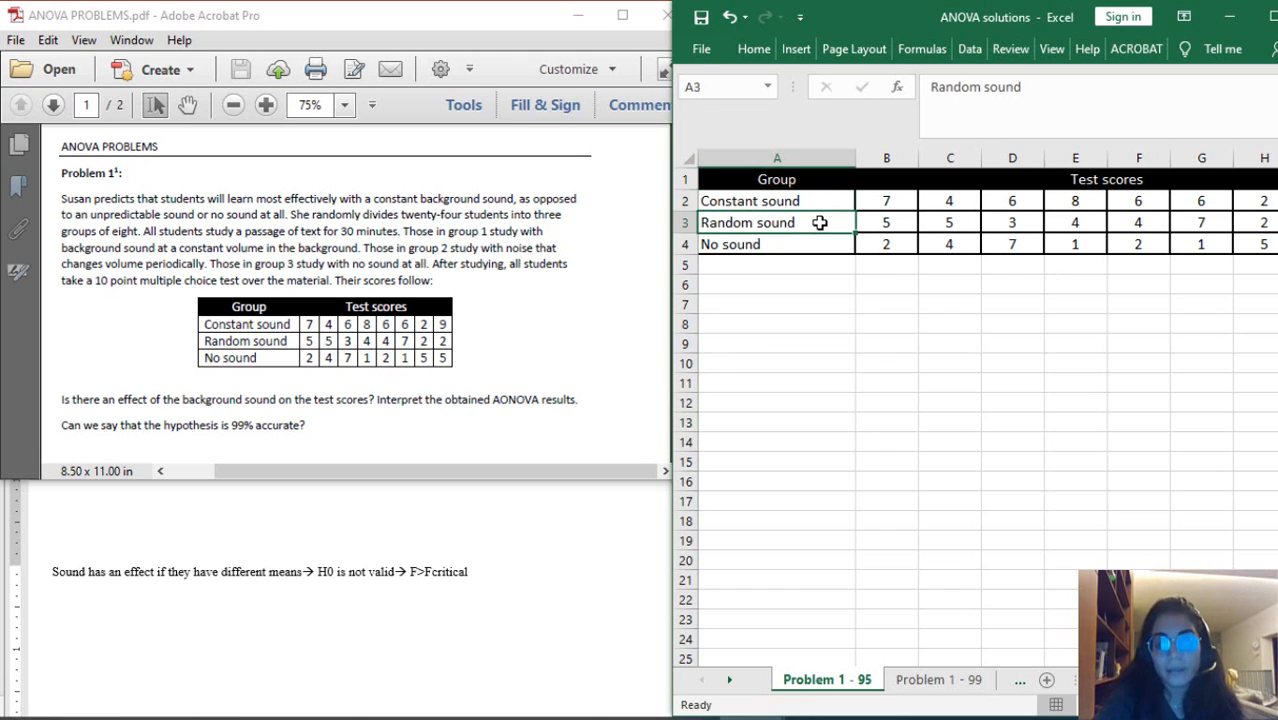
left_click(813, 243)
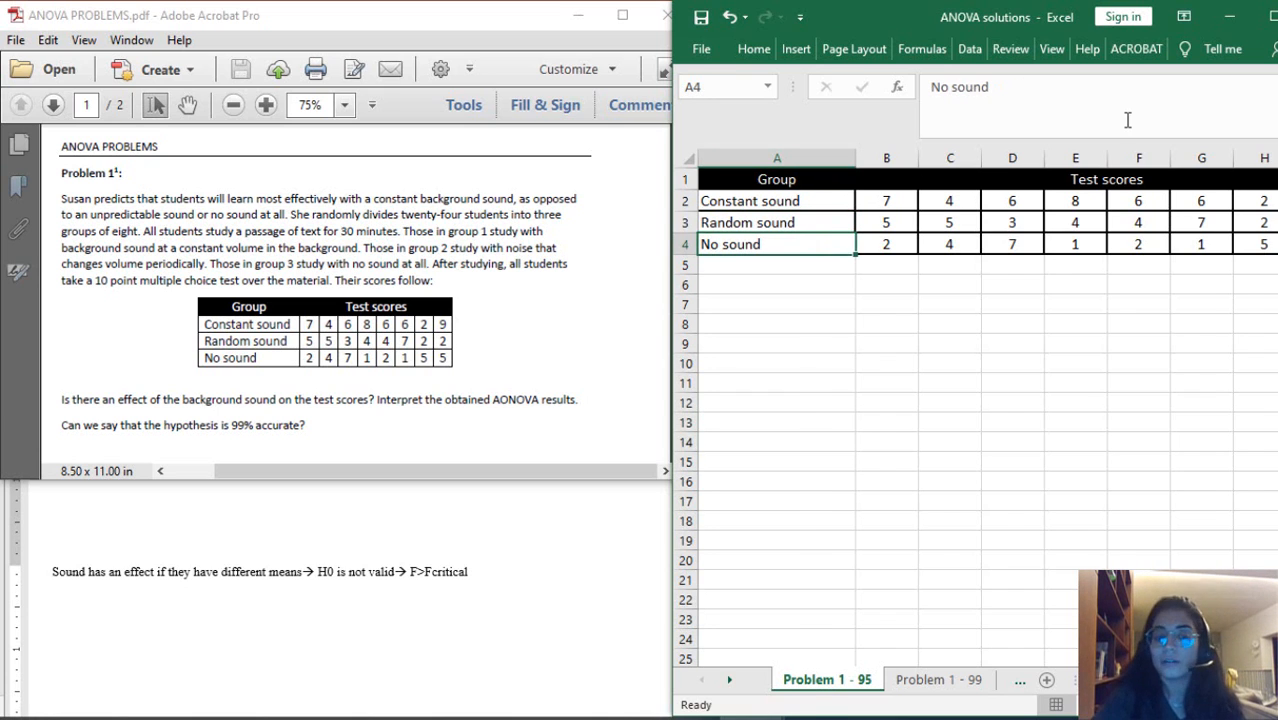
Maximize the workbook and start the Anova: Single Factor analysis from the Data Analysis tools
key("super+Up")
left_click(350, 50)
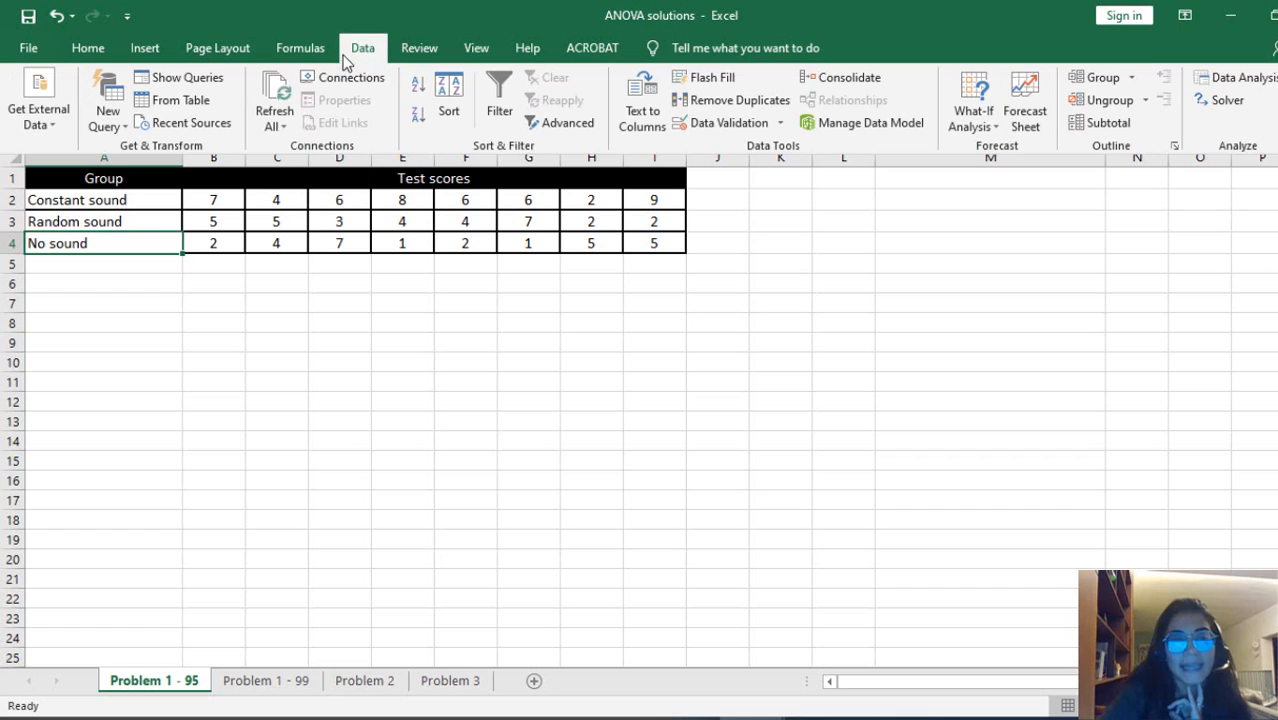
left_click(1238, 78)
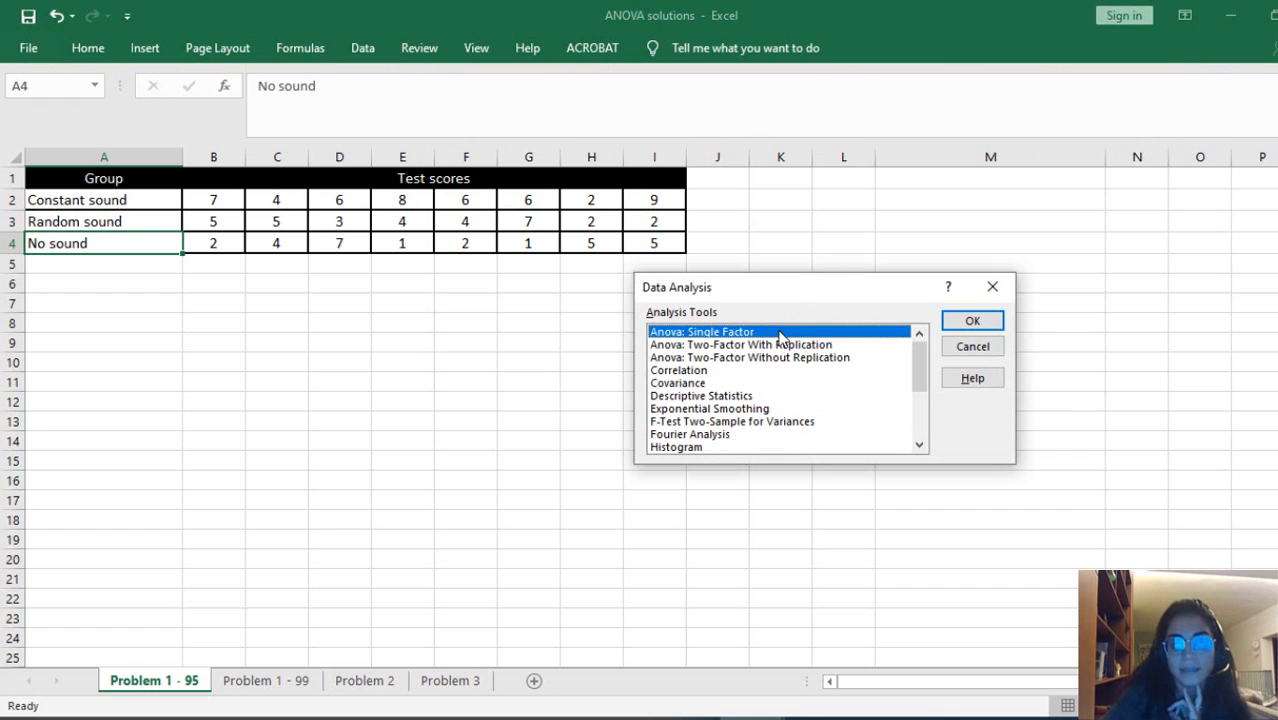
left_click(966, 322)
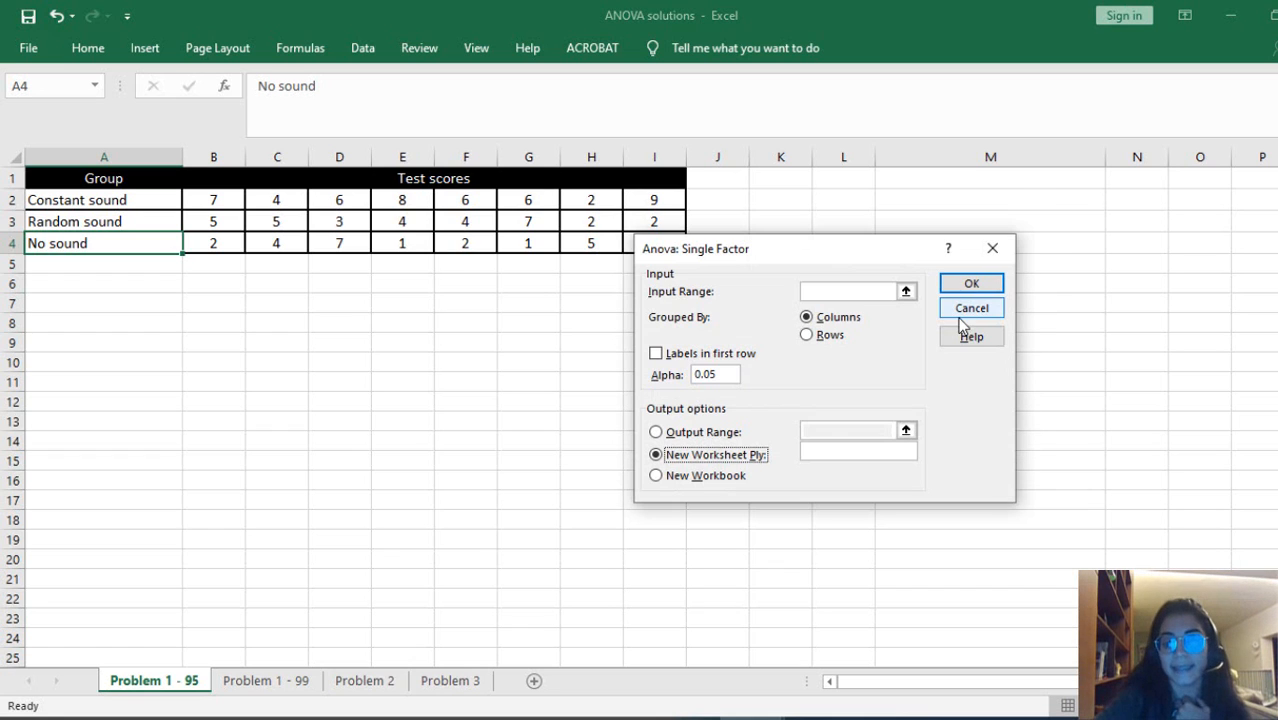
Set the analysis input range to $A$2:$I$4, grouped by rows, with labels in the first column
left_click(848, 289)
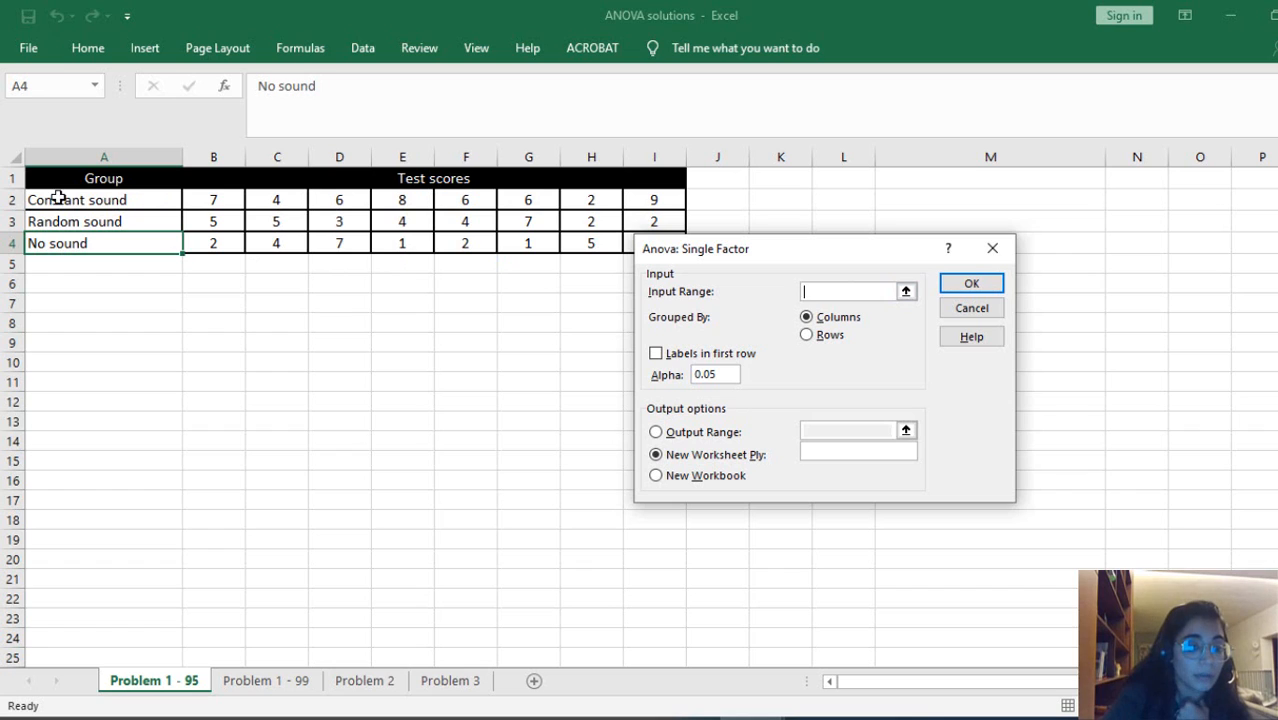
left_click_drag(52, 200, 629, 245)
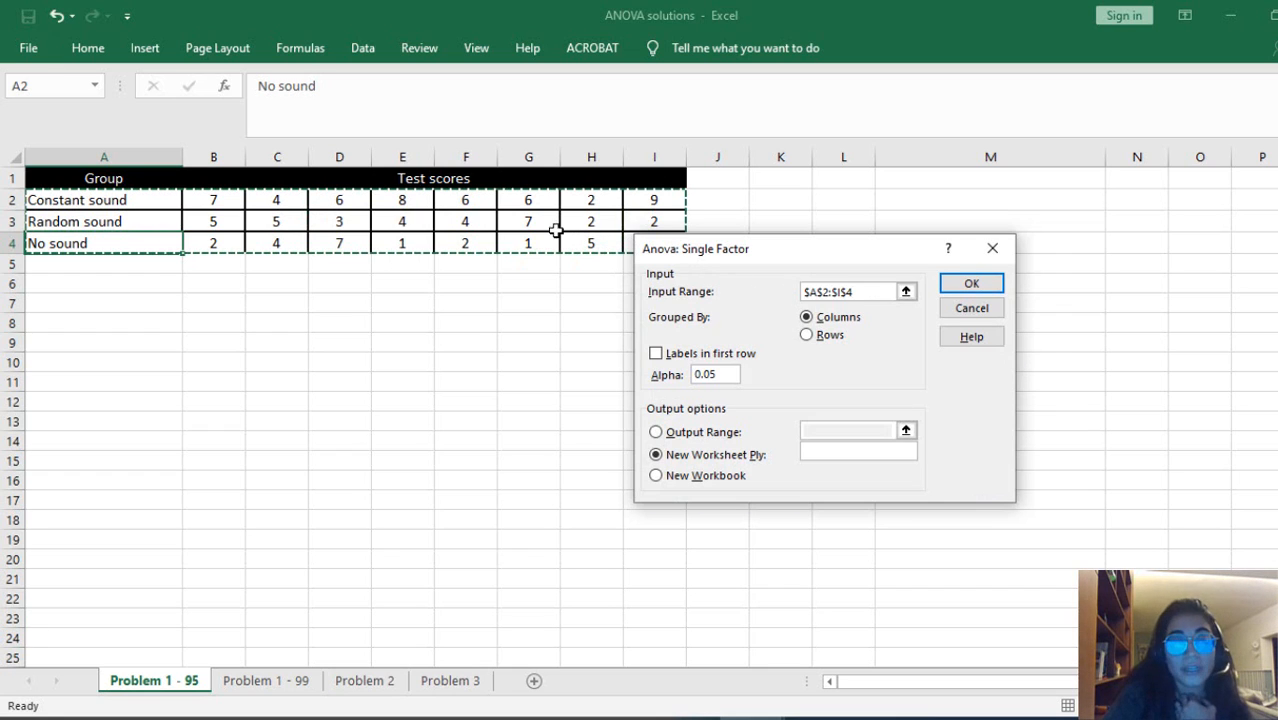
left_click(807, 336)
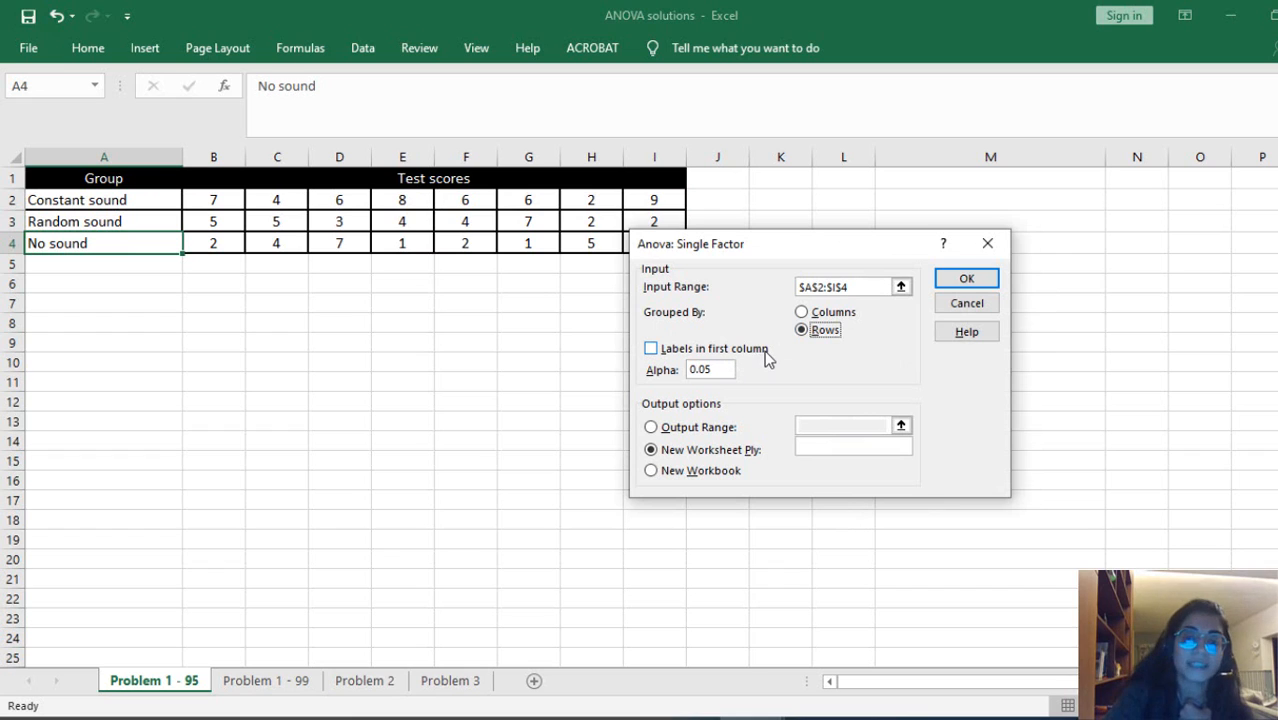
left_click(846, 315)
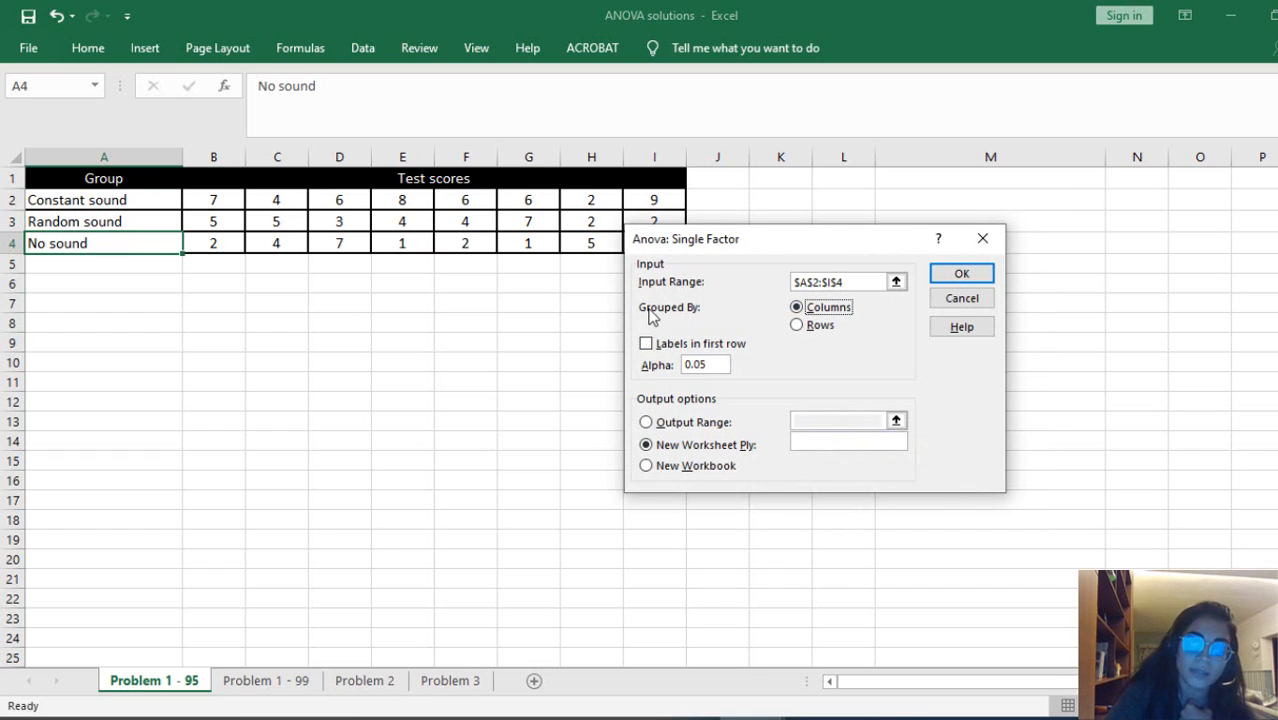
left_click(806, 333)
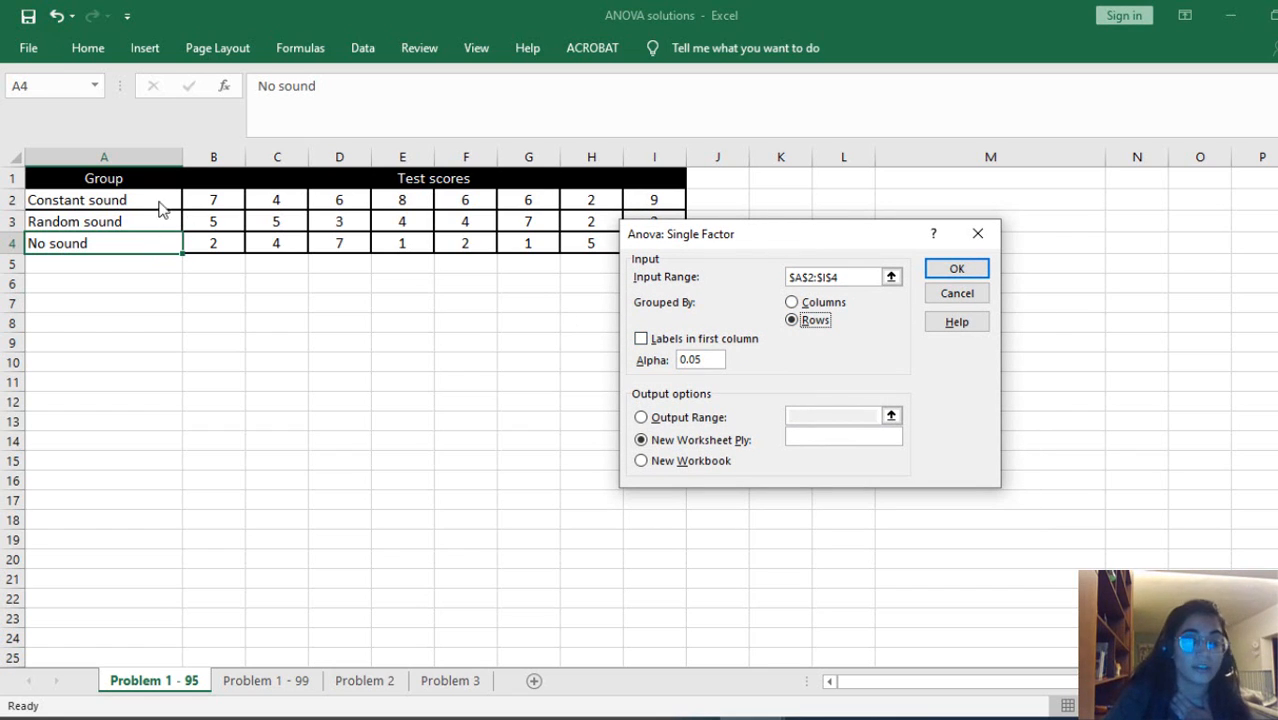
left_click(641, 339)
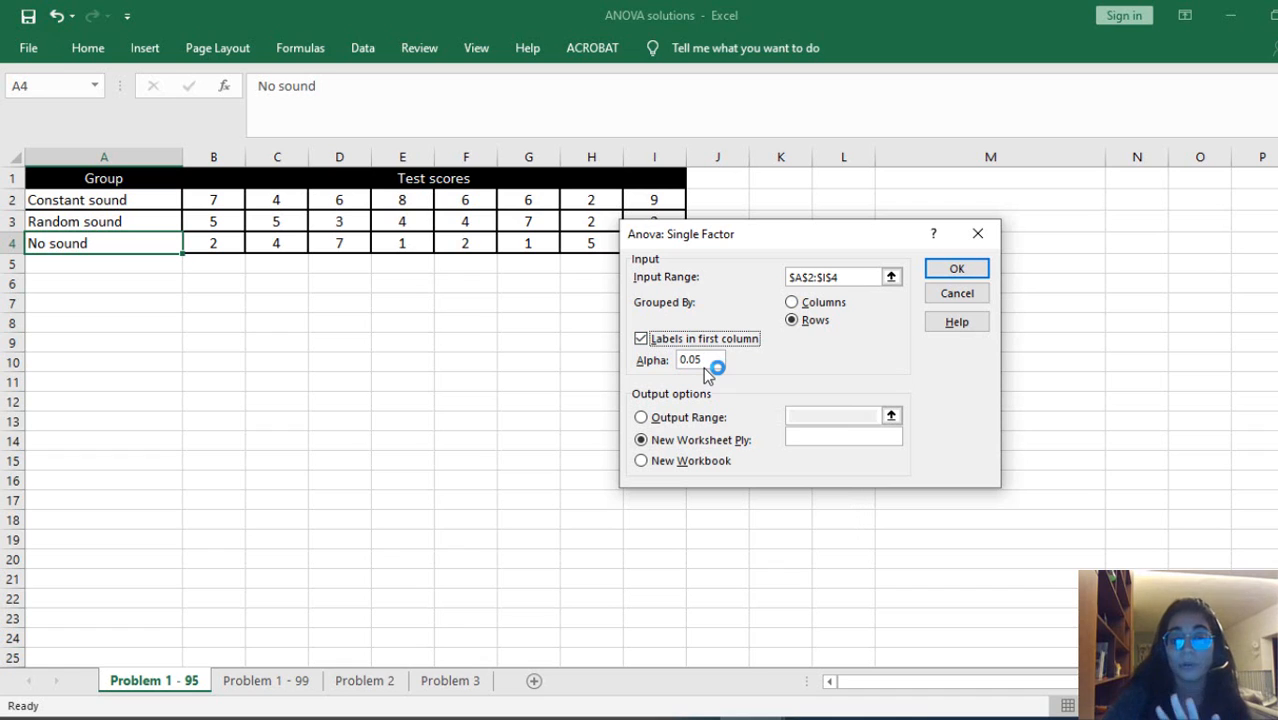
Set the output range to cell $C$9 on the same sheet and run the single-factor ANOVA
left_click(698, 418)
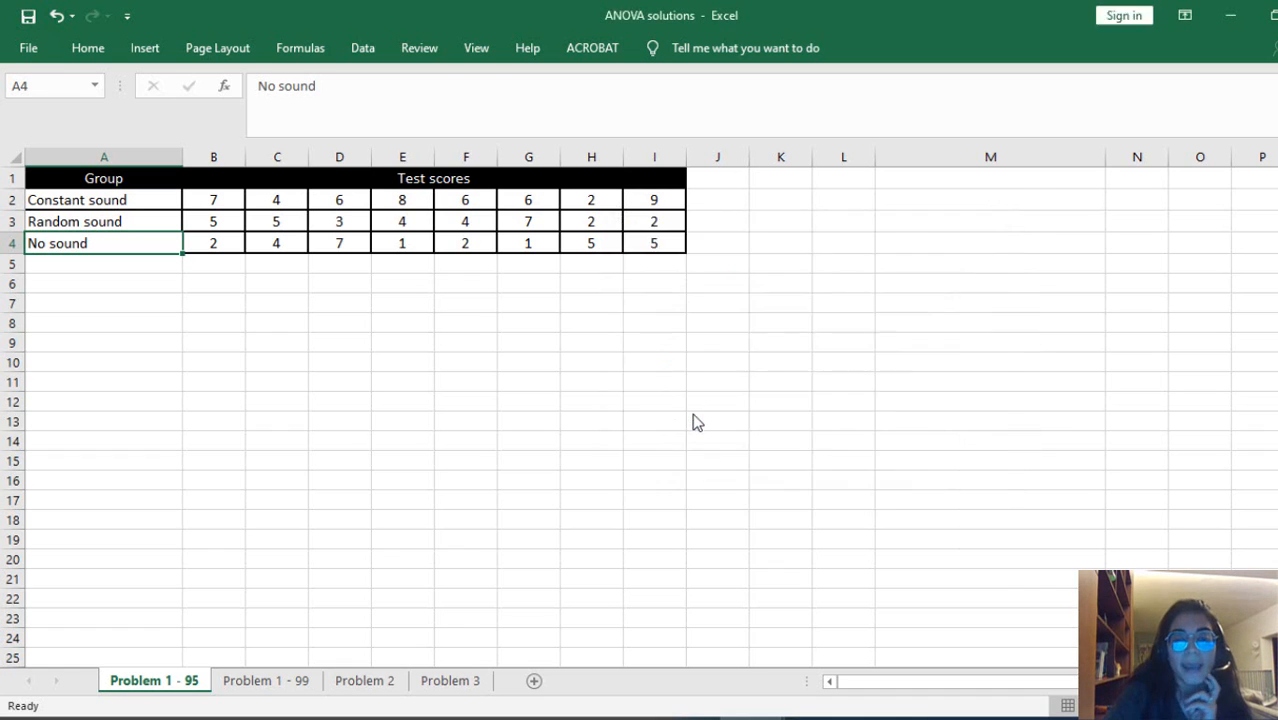
left_click(790, 410)
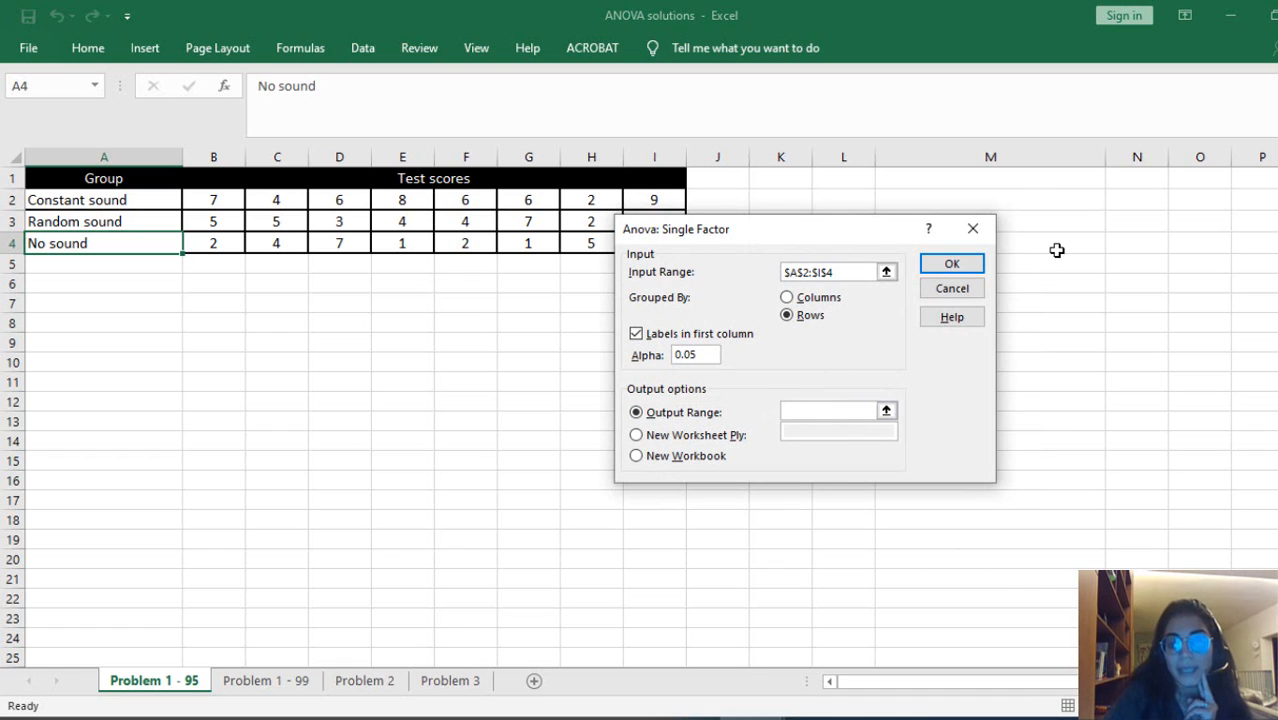
left_click(264, 336)
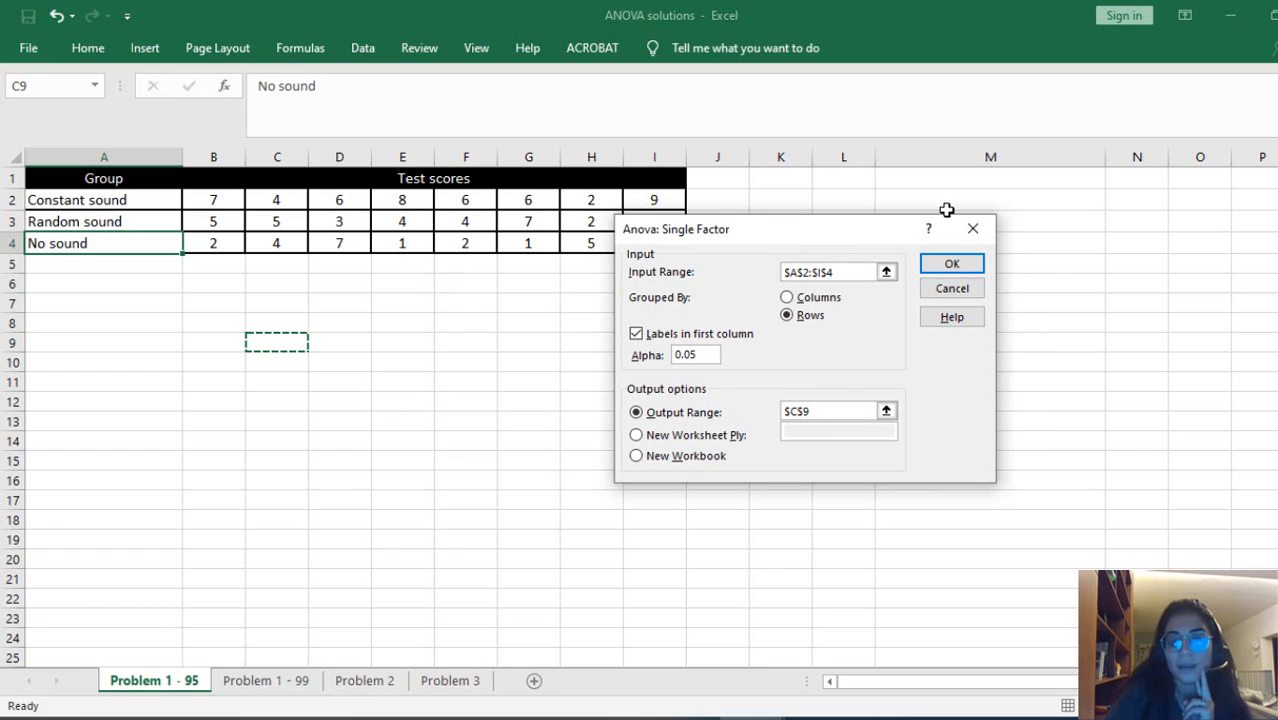
left_click(953, 264)
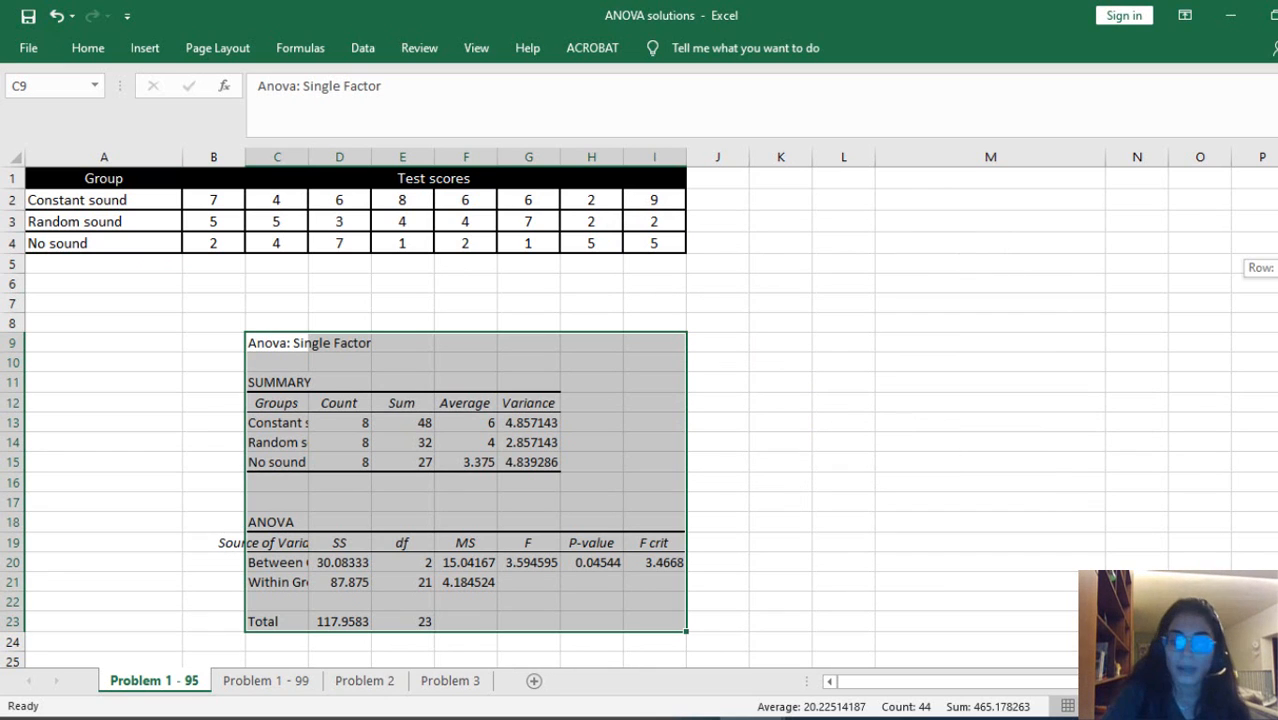
Examine the F crit and F values of the between-groups row in the ANOVA output table
scroll(1258, 268, "down", 1)
left_click(1135, 298)
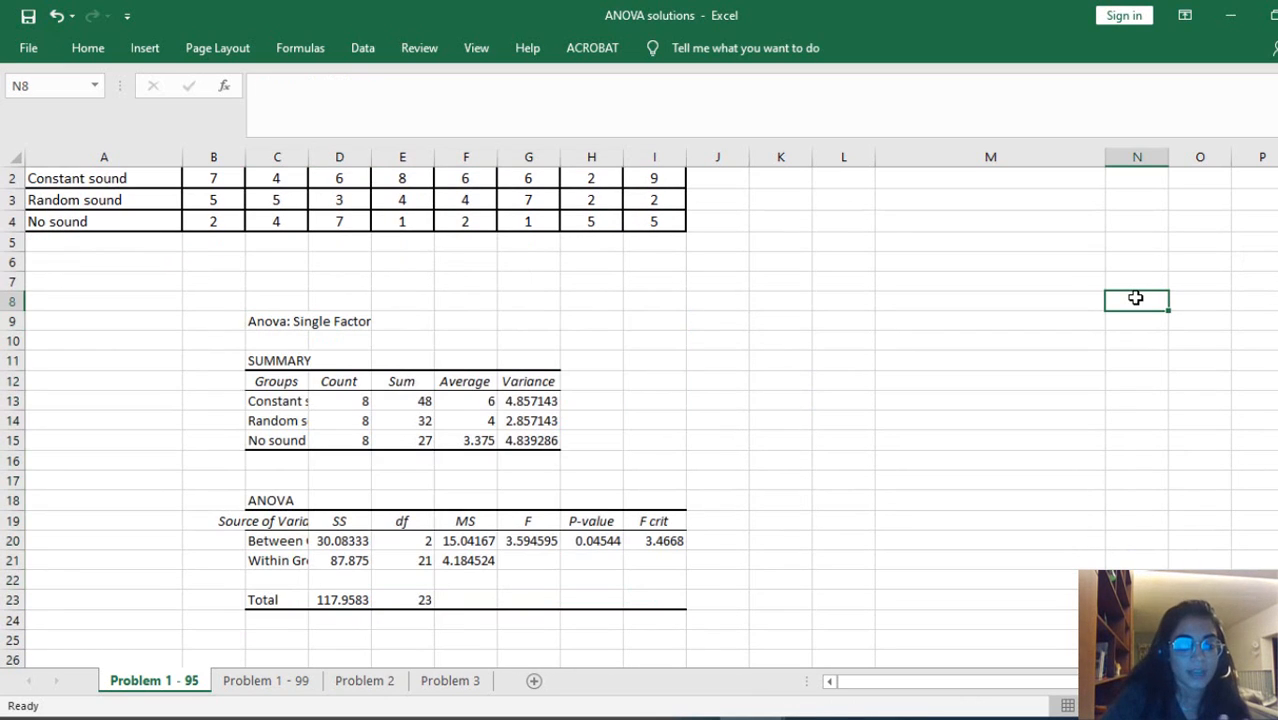
left_click(665, 541)
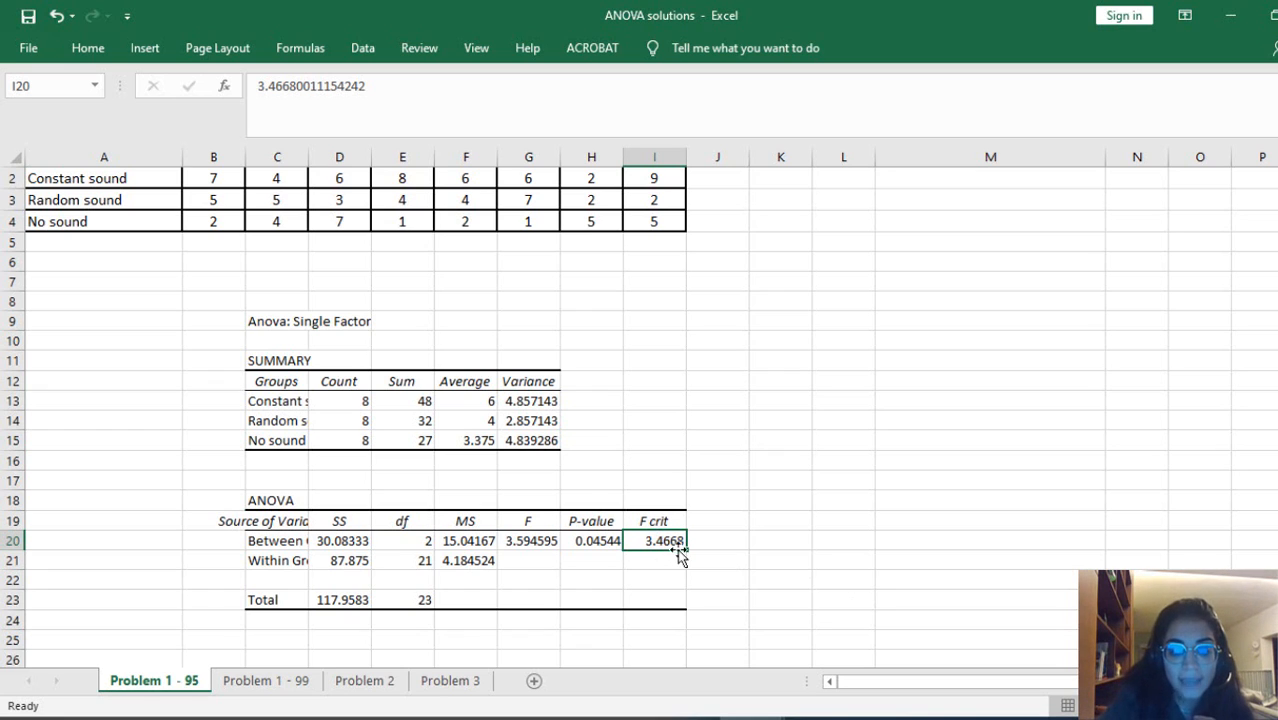
left_click(528, 541)
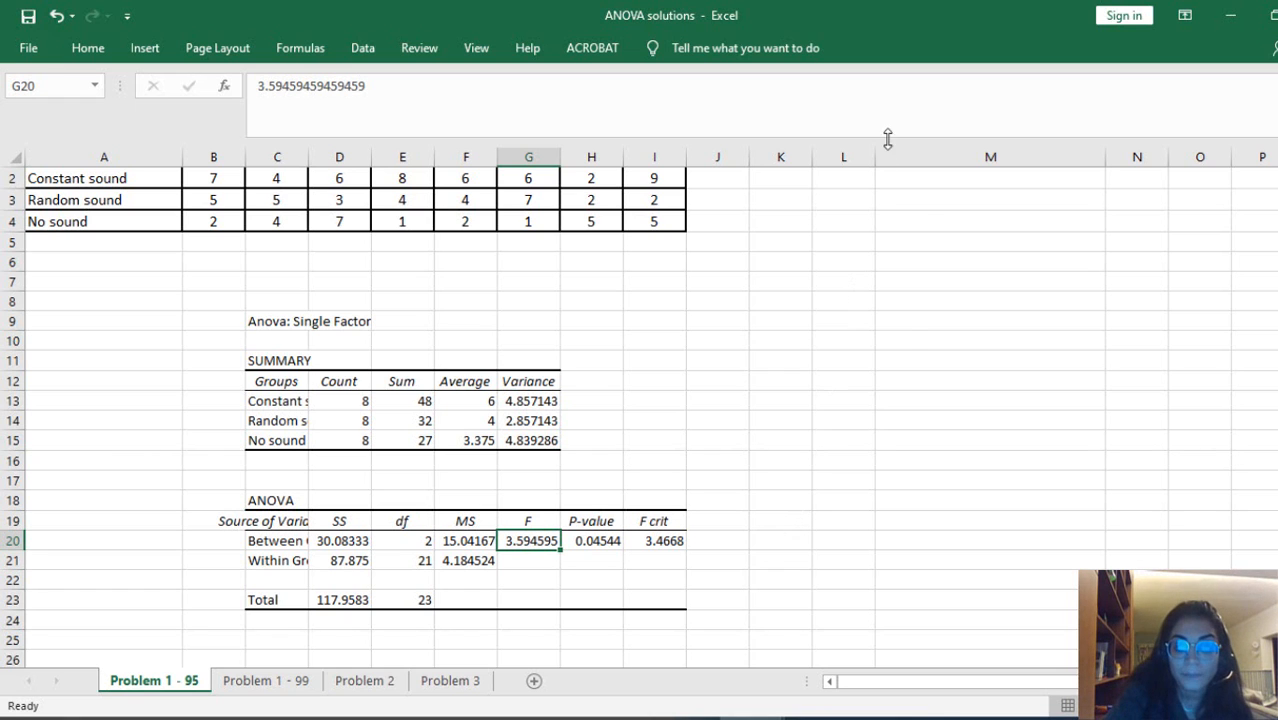
Enter the comparison note "F>Fcritical" in cell M10, beside the ANOVA output
left_click(907, 339)
type("F")
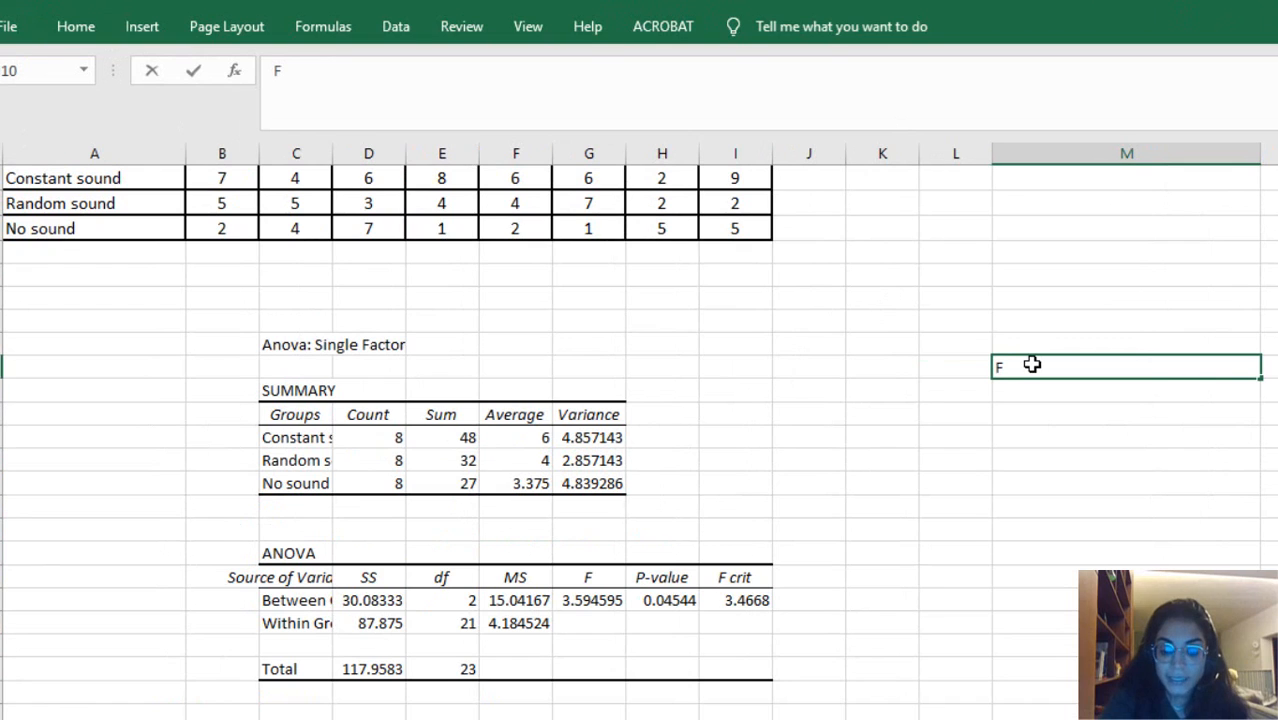
type(">Fcritical")
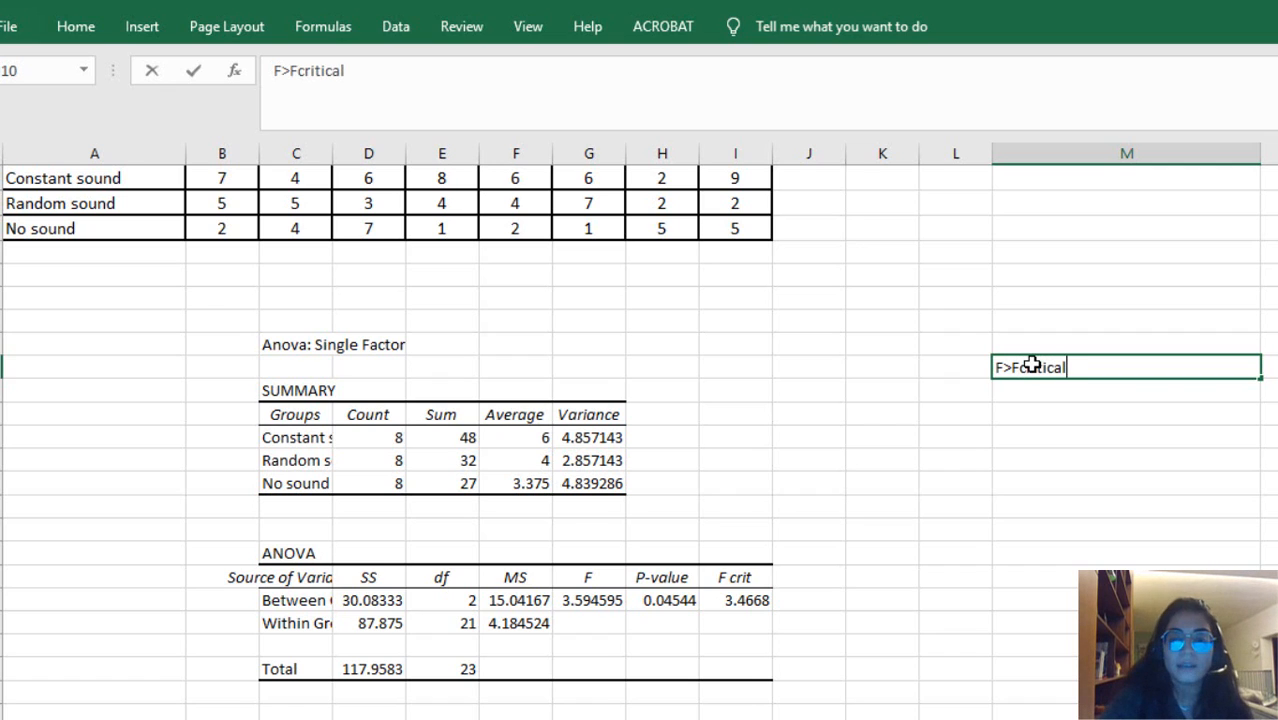
key("Return")
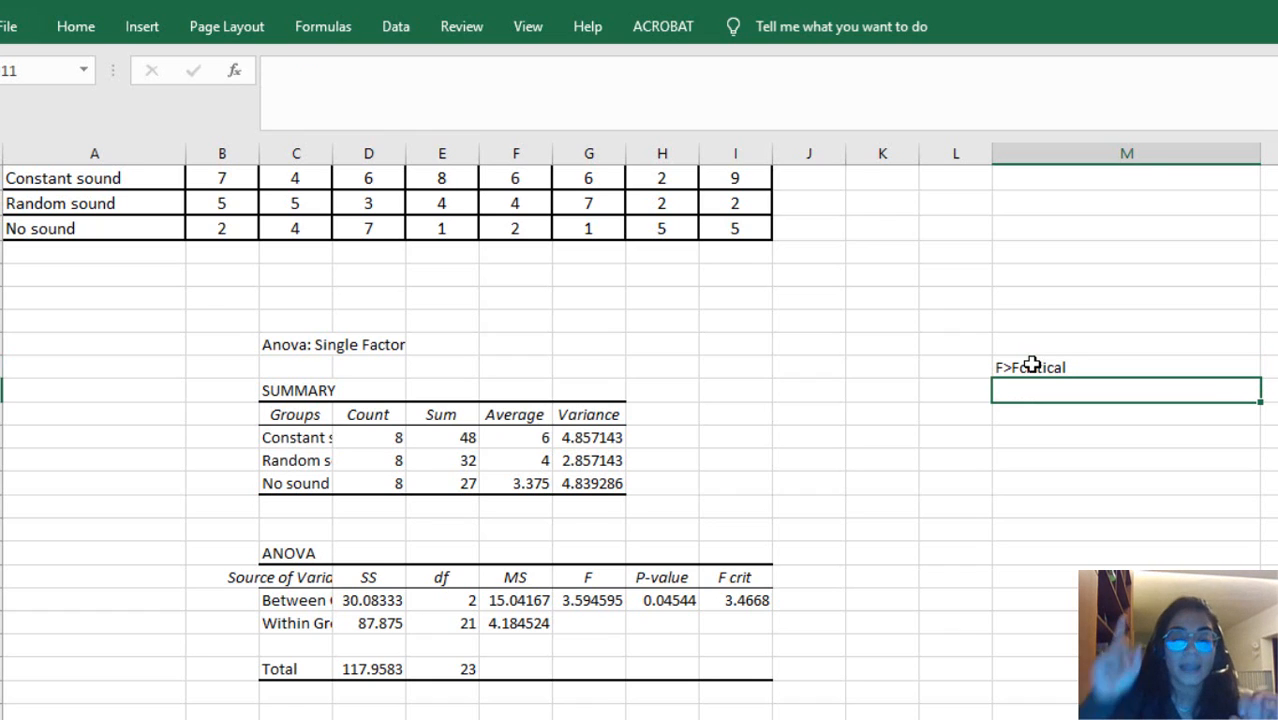
Enter the F ratio definition "F=Msbetween groups/MS within groups" in cell M11
type("F=")
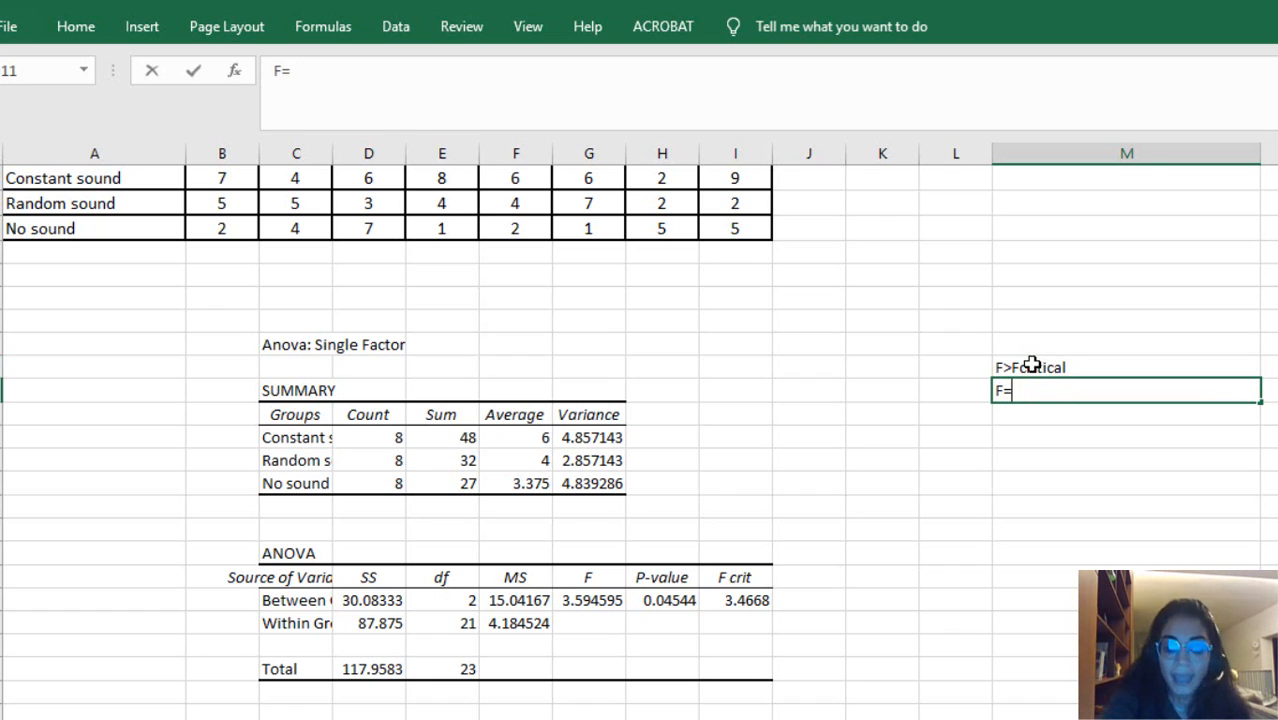
type("MS")
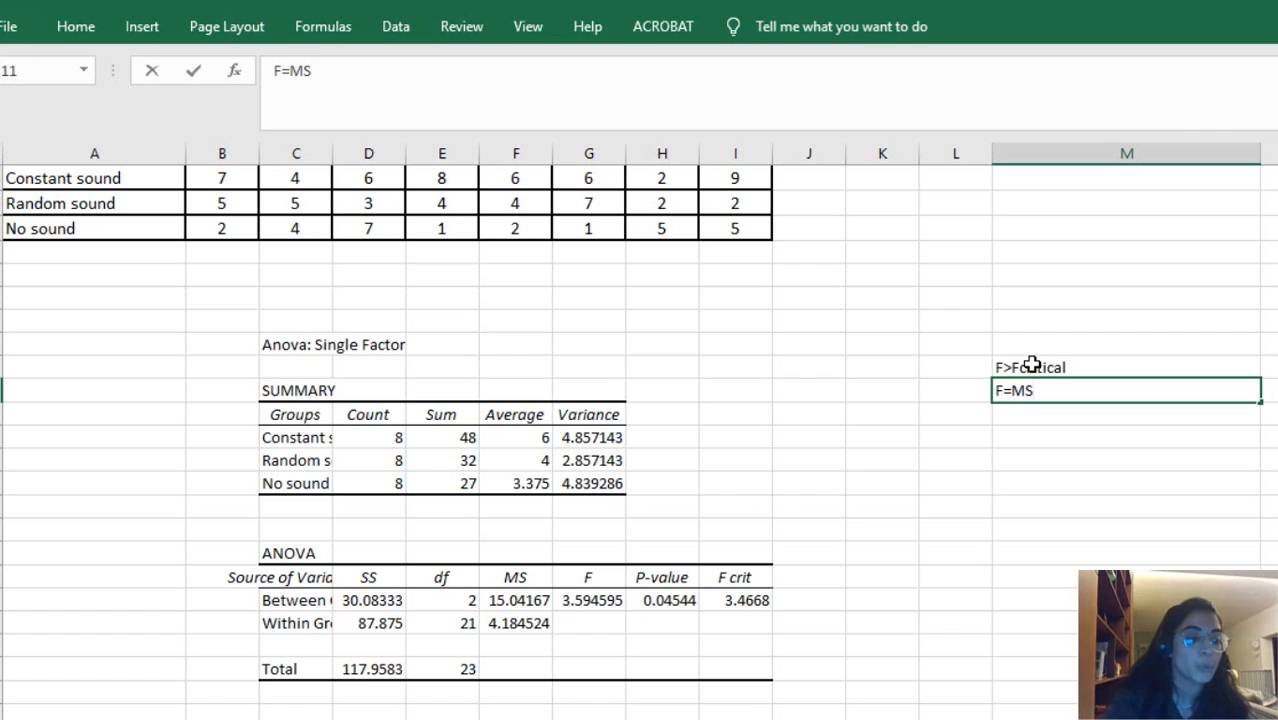
type("between")
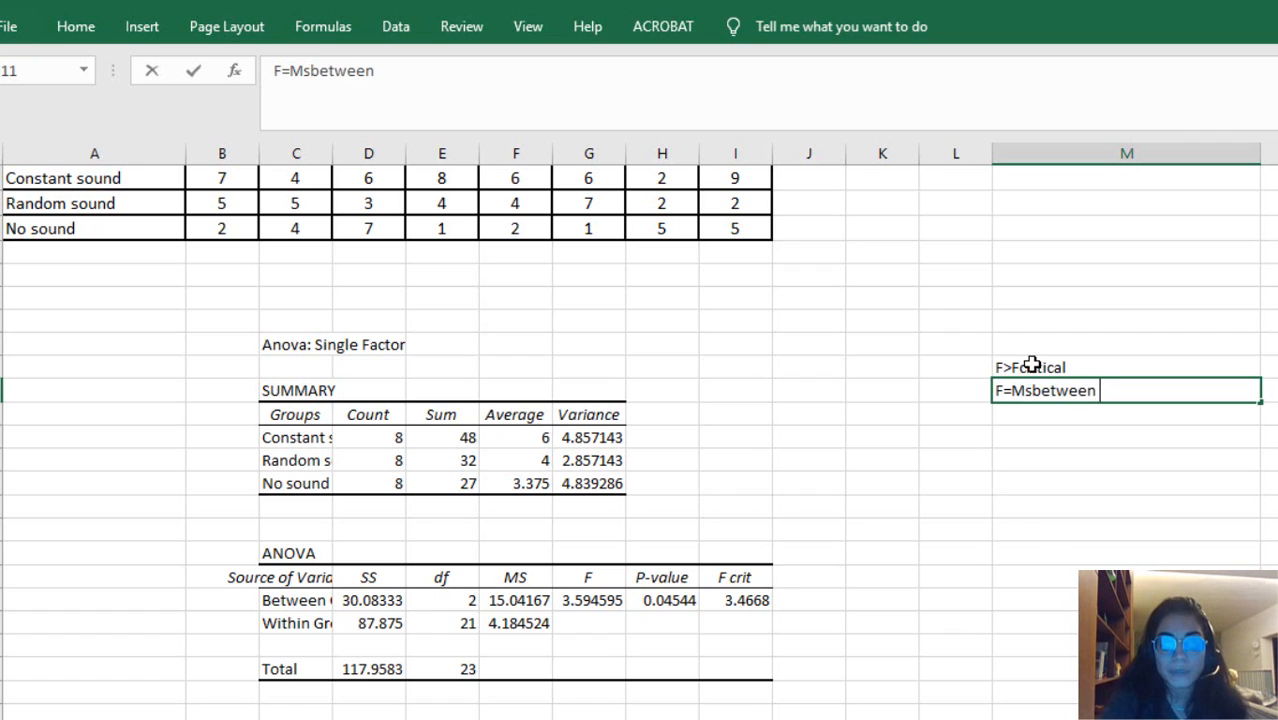
type(" groups/")
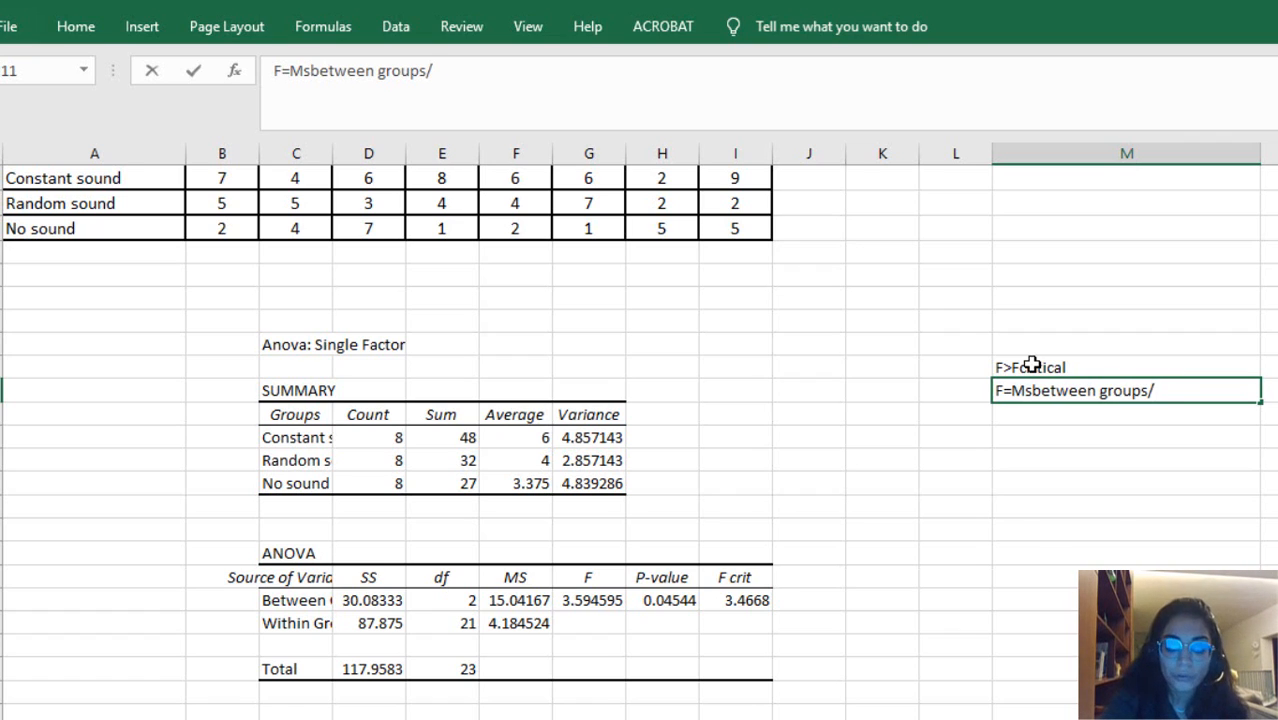
type("MS witih")
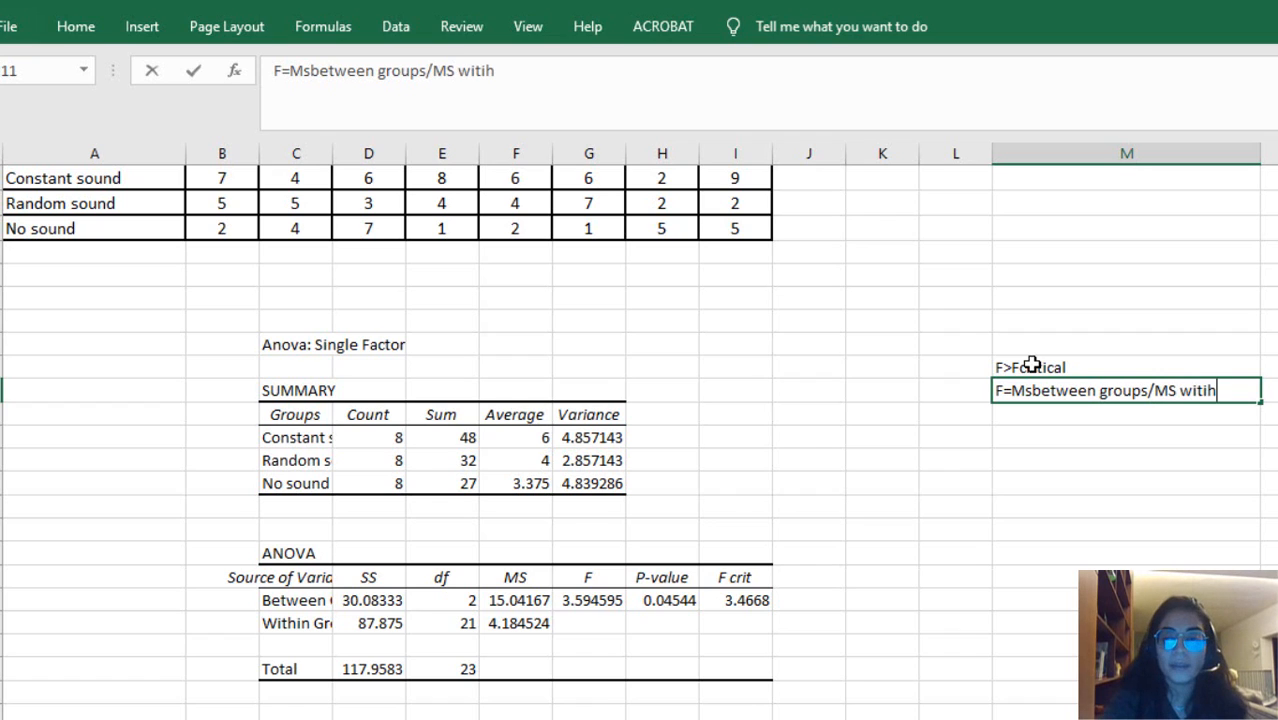
type("n")
key("BackSpace")
key("BackSpace")
key("BackSpace")
type("hin gr")
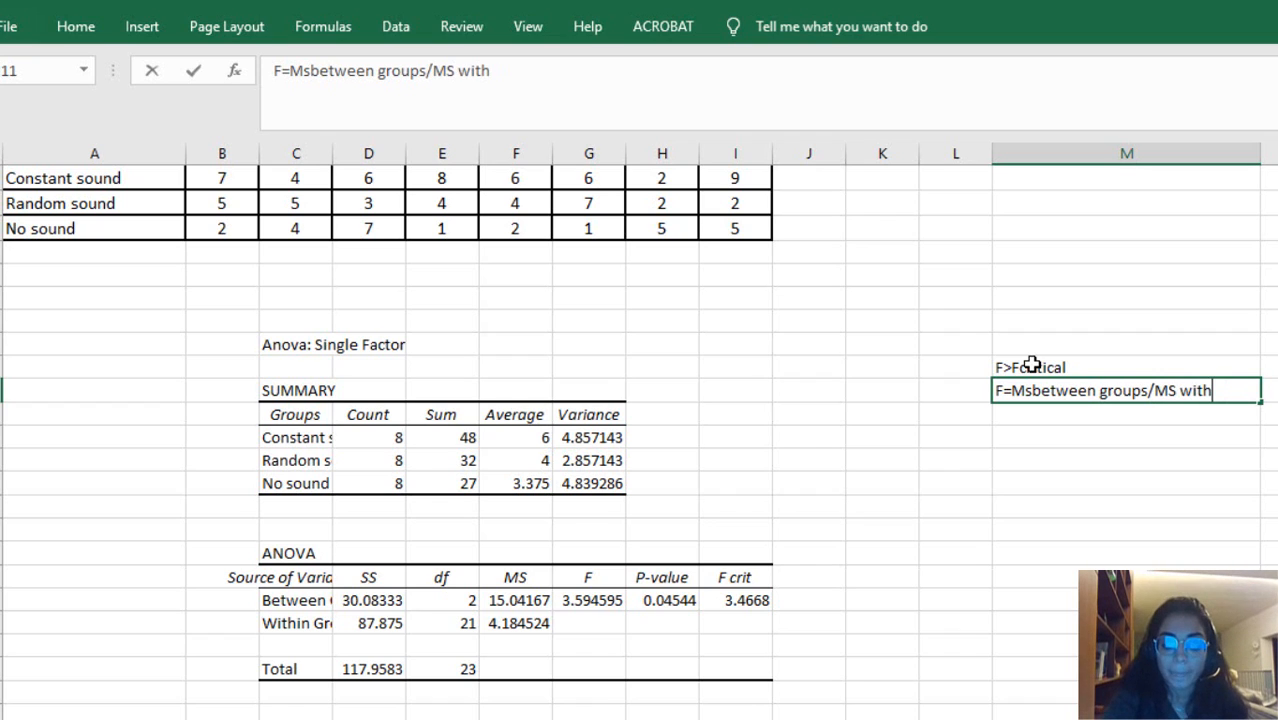
type("oups")
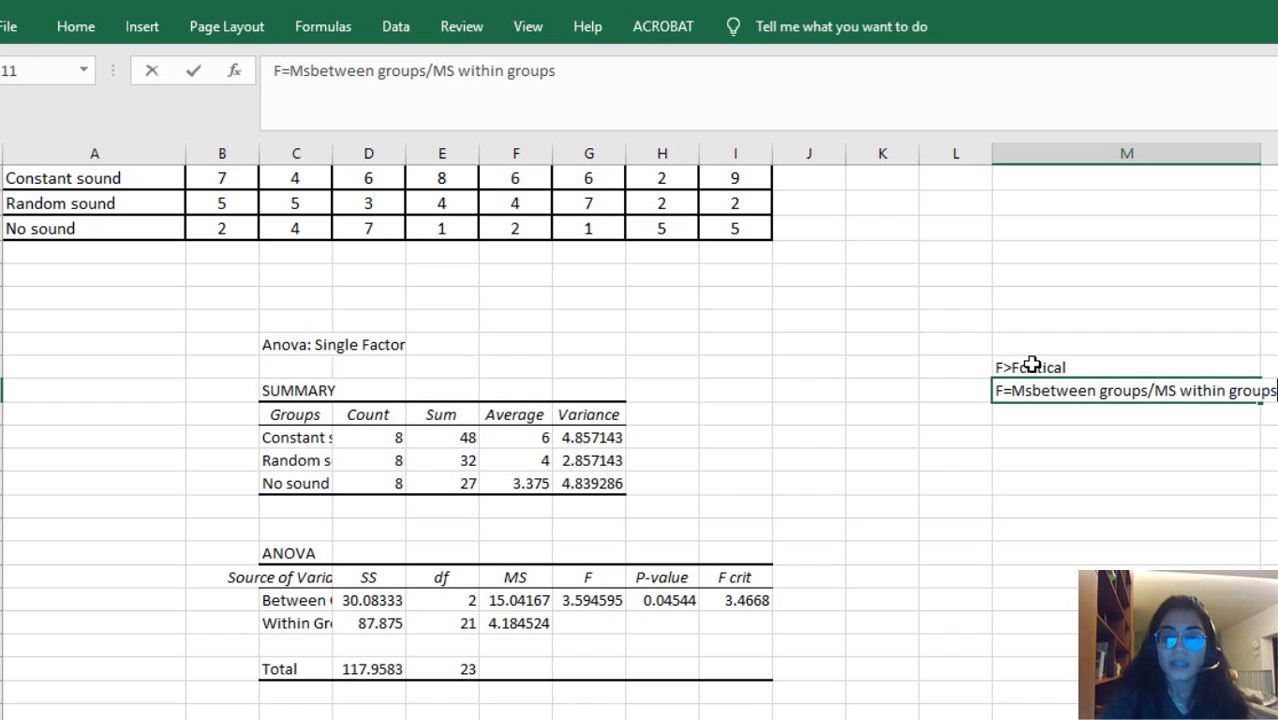
key("Return")
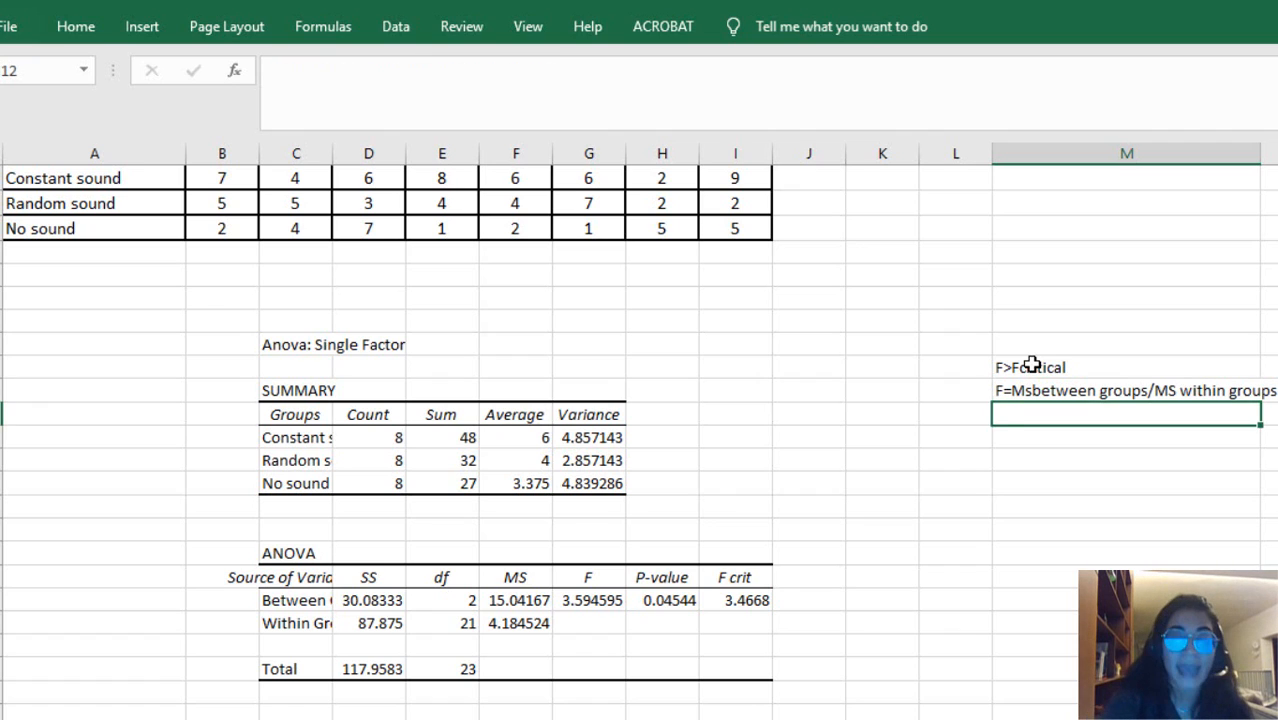
Enter "F is not neglected" in cell M12 and "MS between groups is significant" in cell M13
type("F is not n")
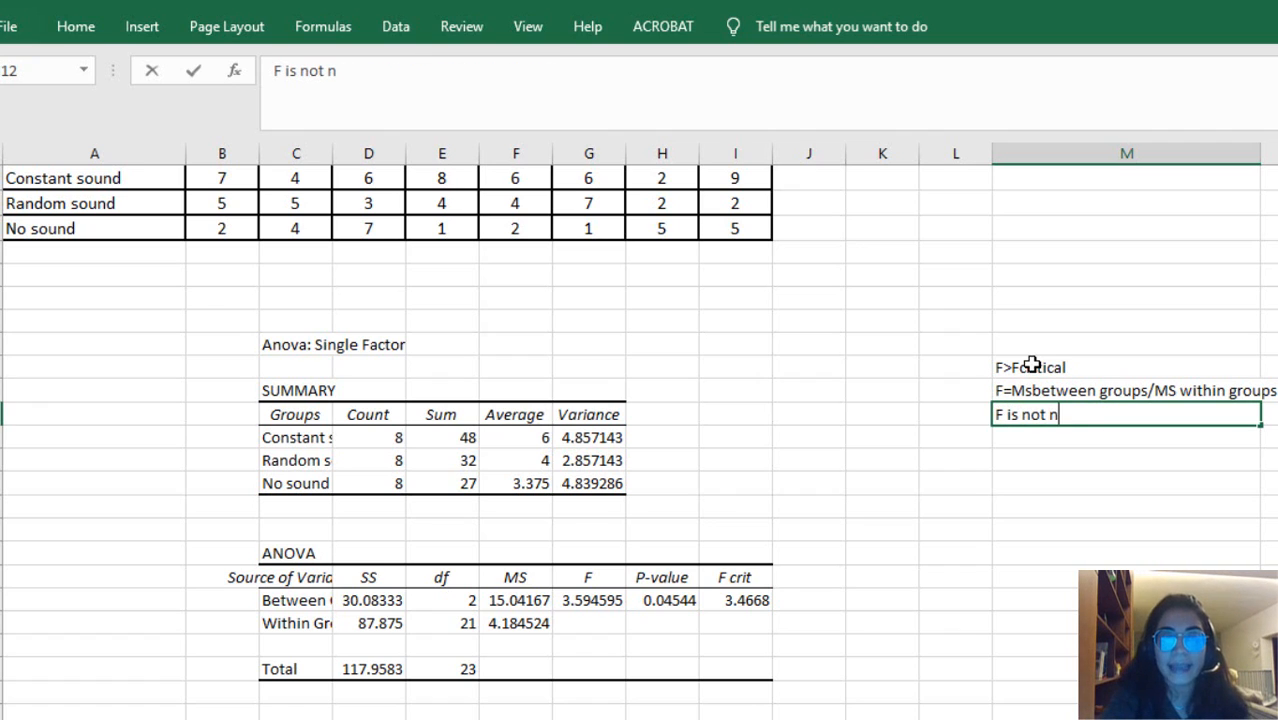
type("eglected")
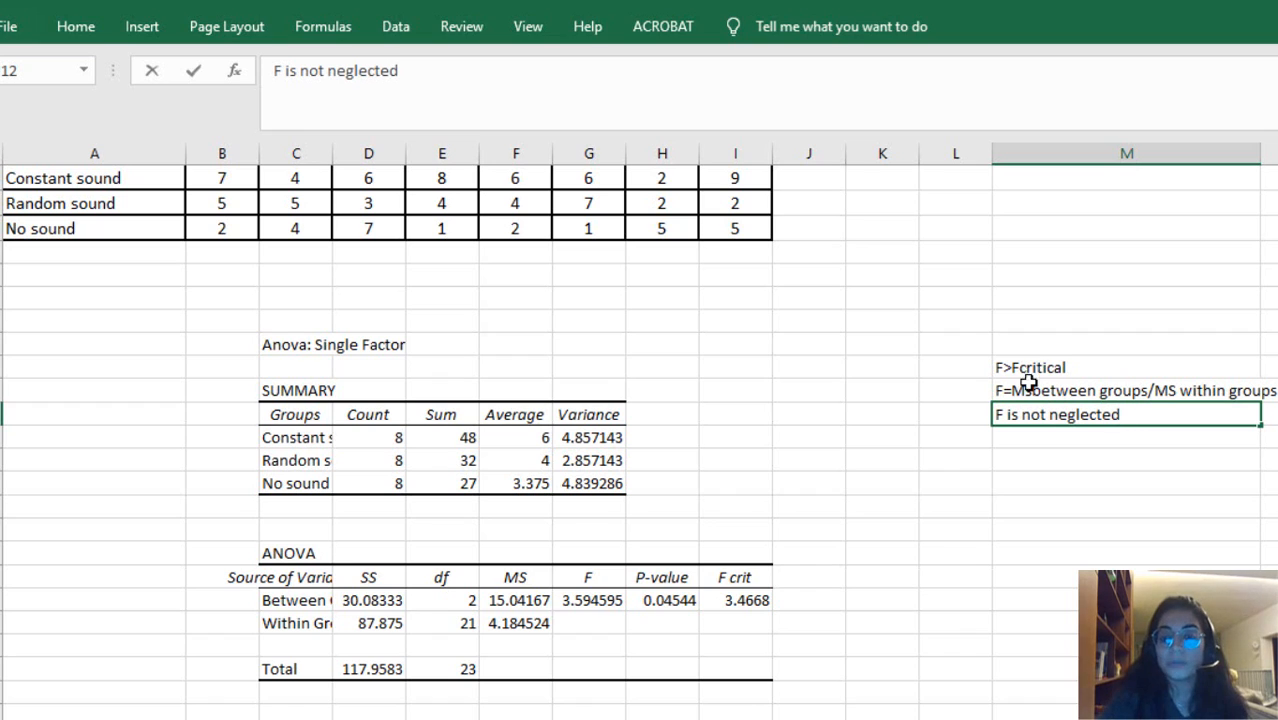
key("Return")
type("M")
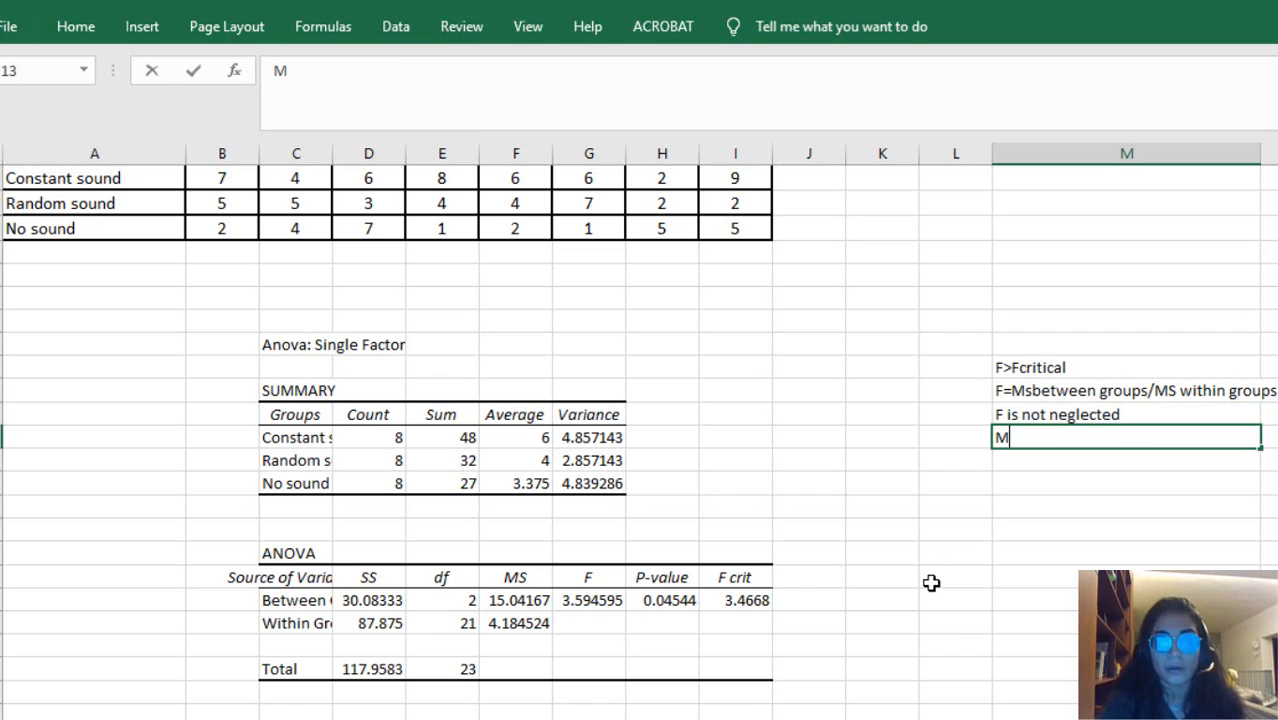
type("S between ")
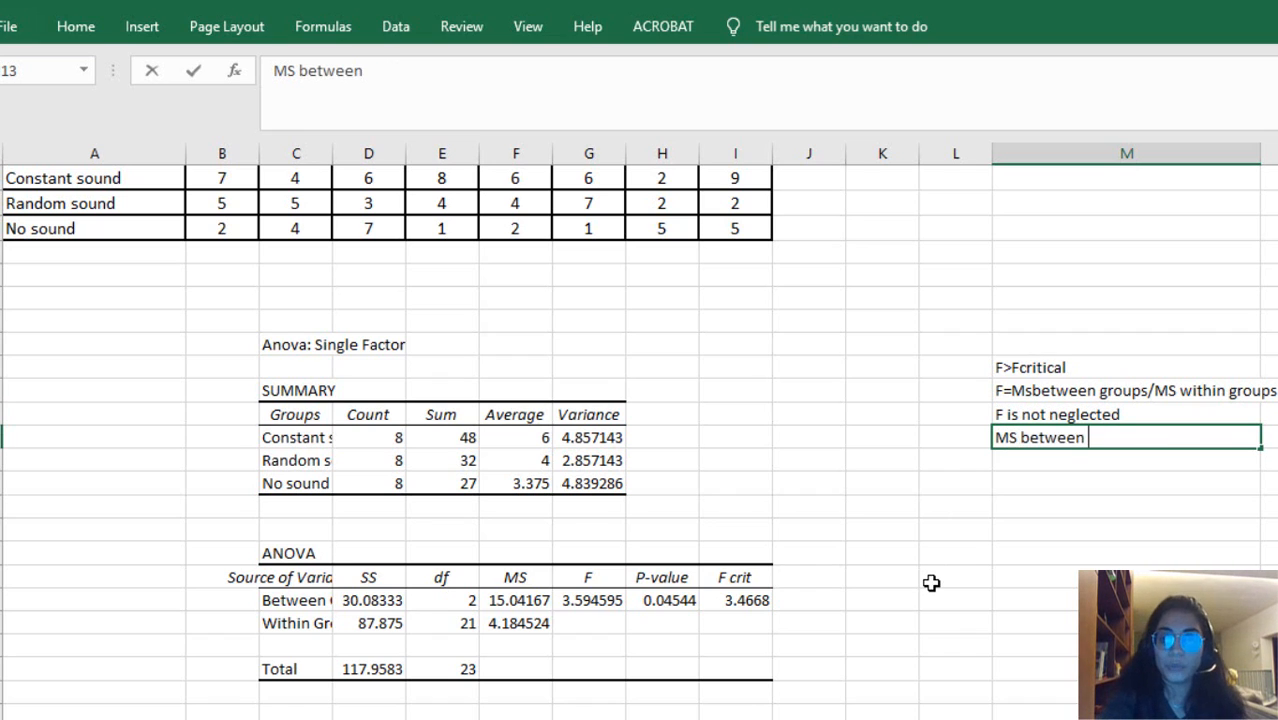
type("groups is ")
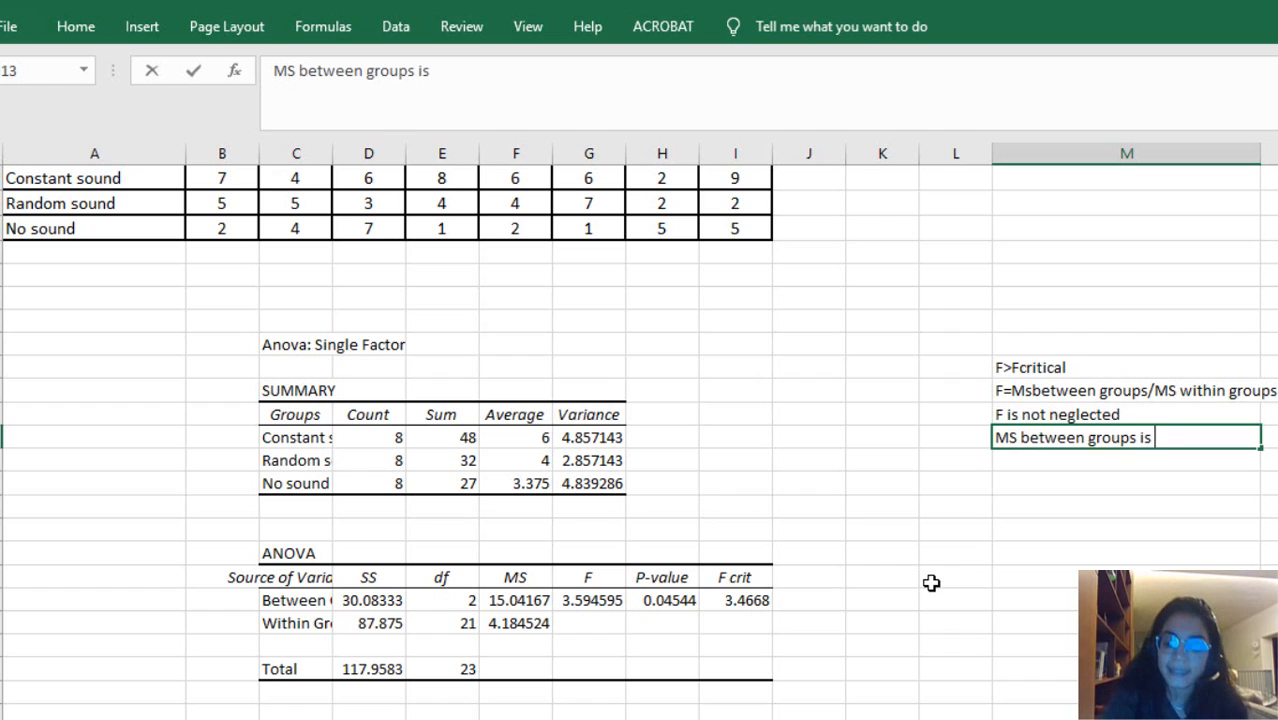
type("significant")
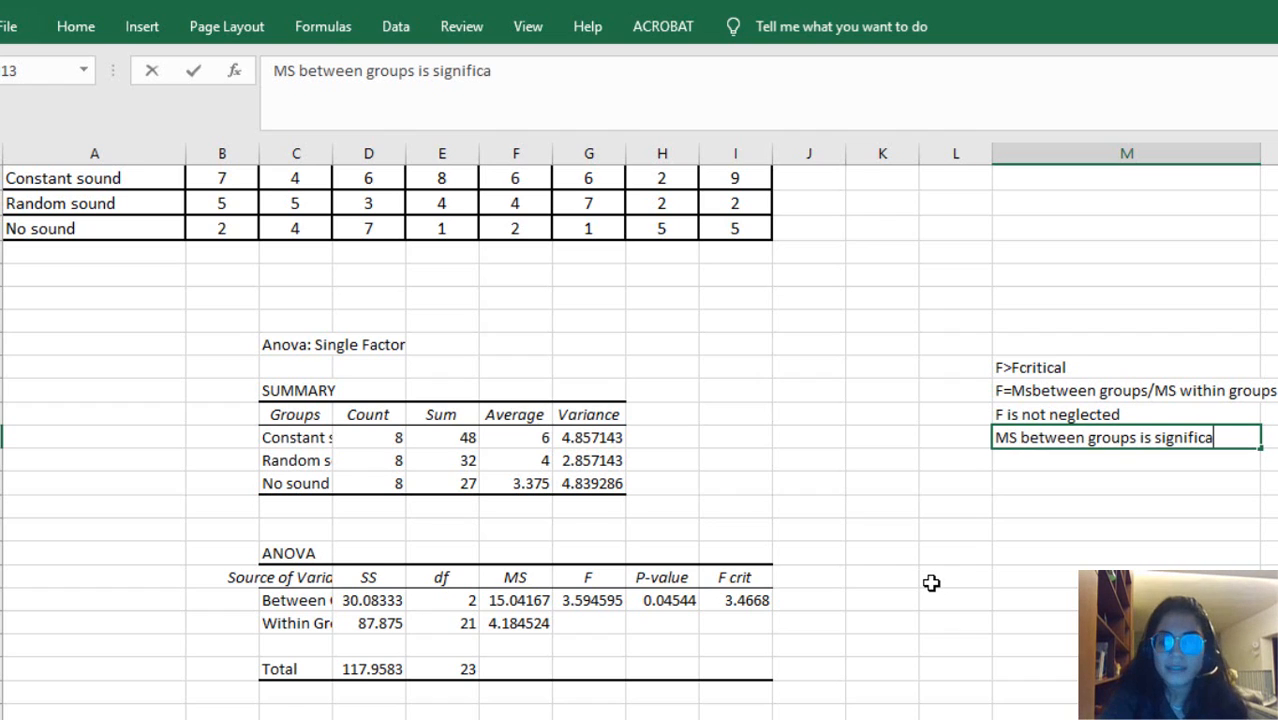
key("Return")
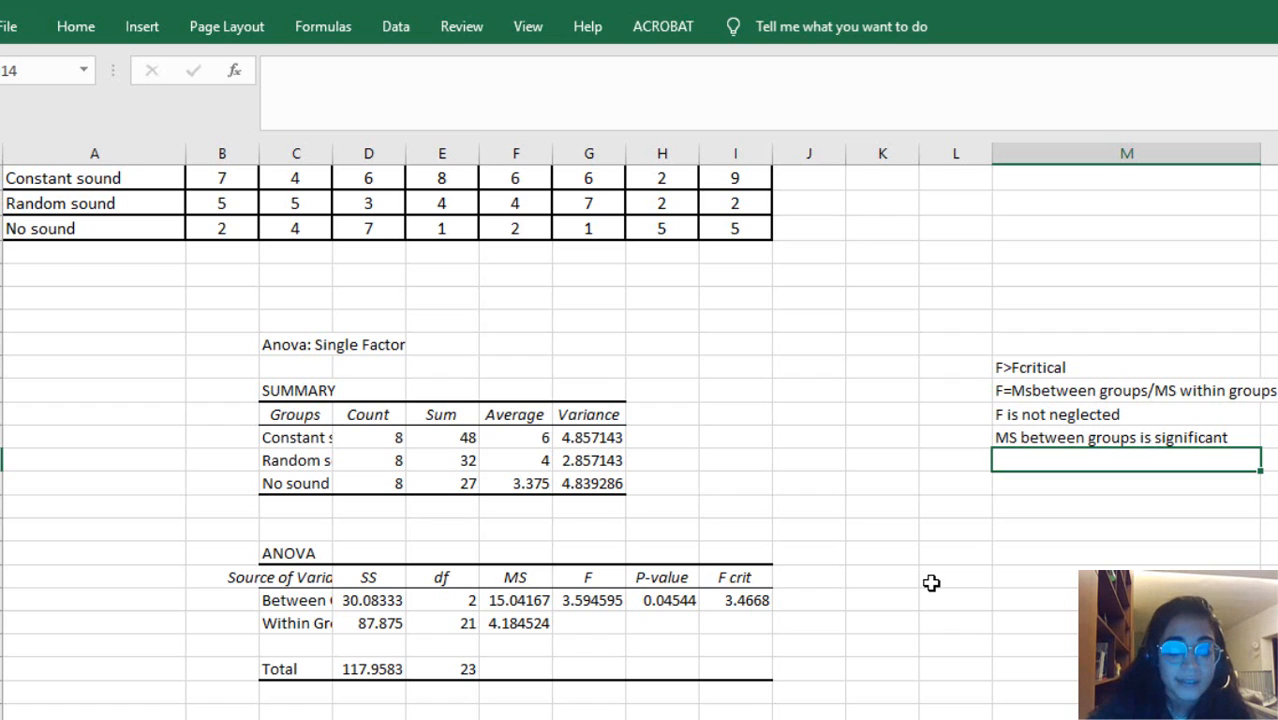
Enter the conclusion about the groups, "They DO NOT HAVE THE SAME MEAN", in cell M14
type("T")
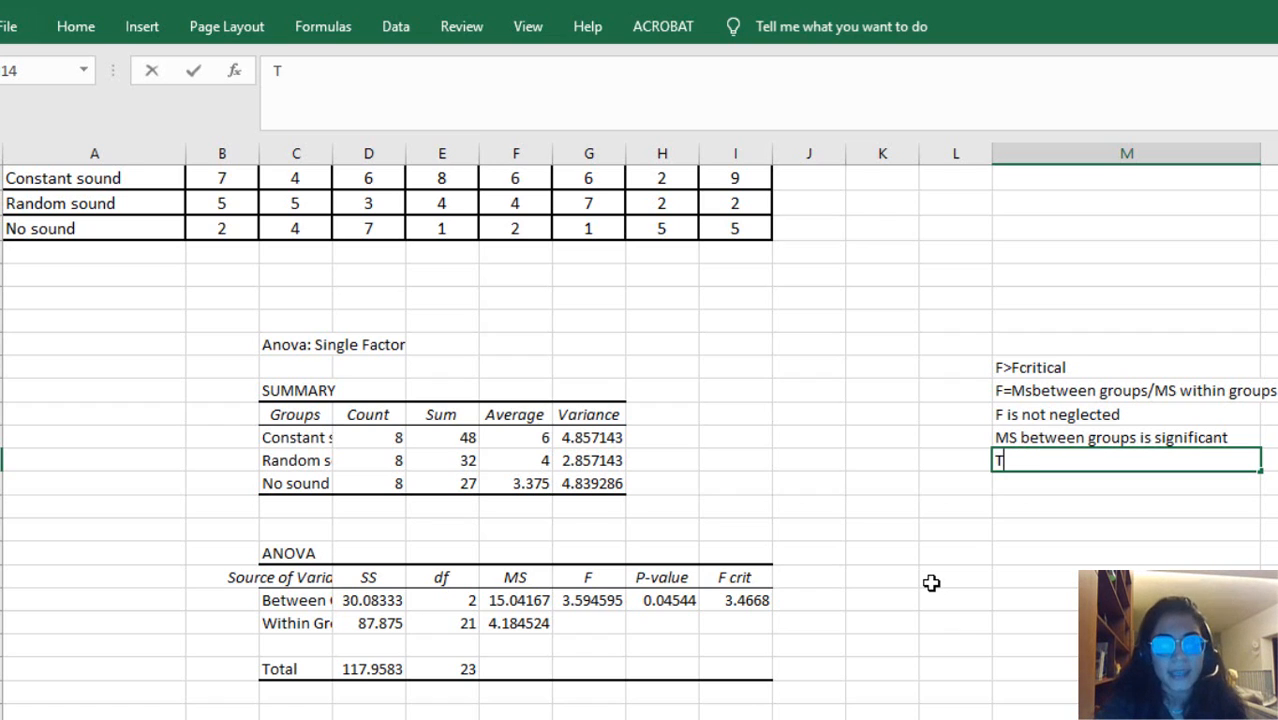
type("hey DO NOT")
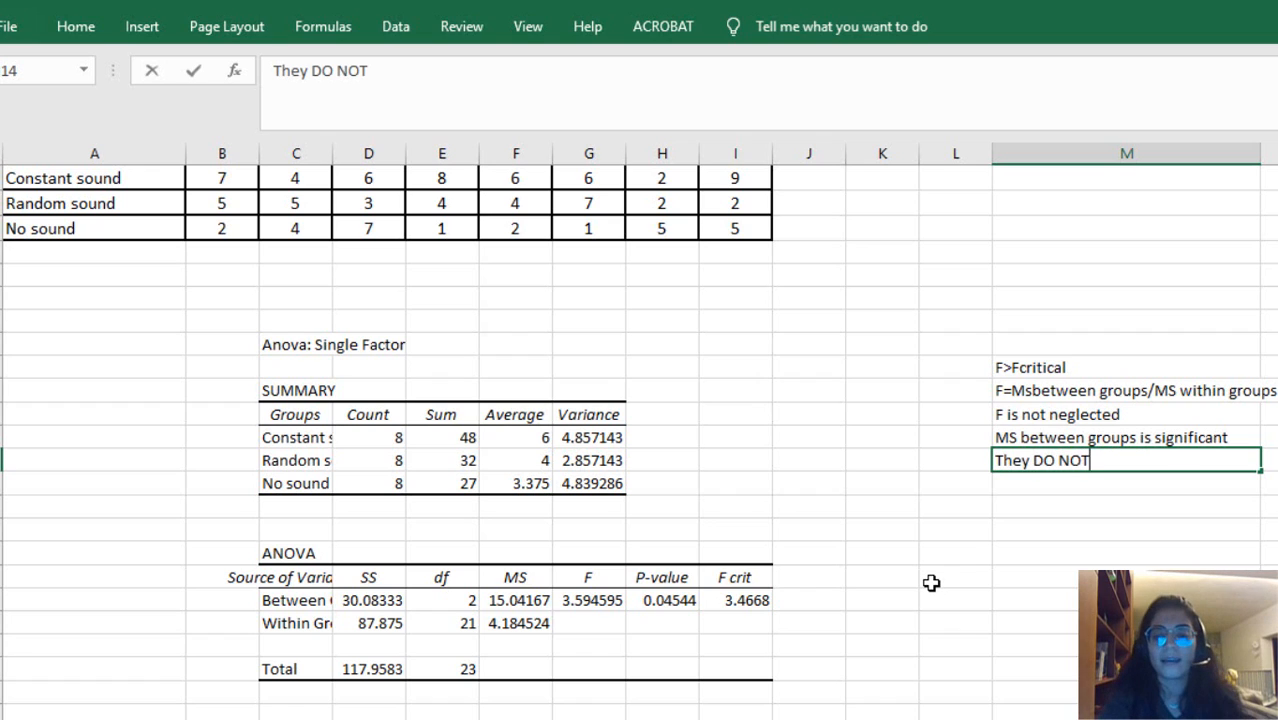
type(" HAVE THE SAME MEE")
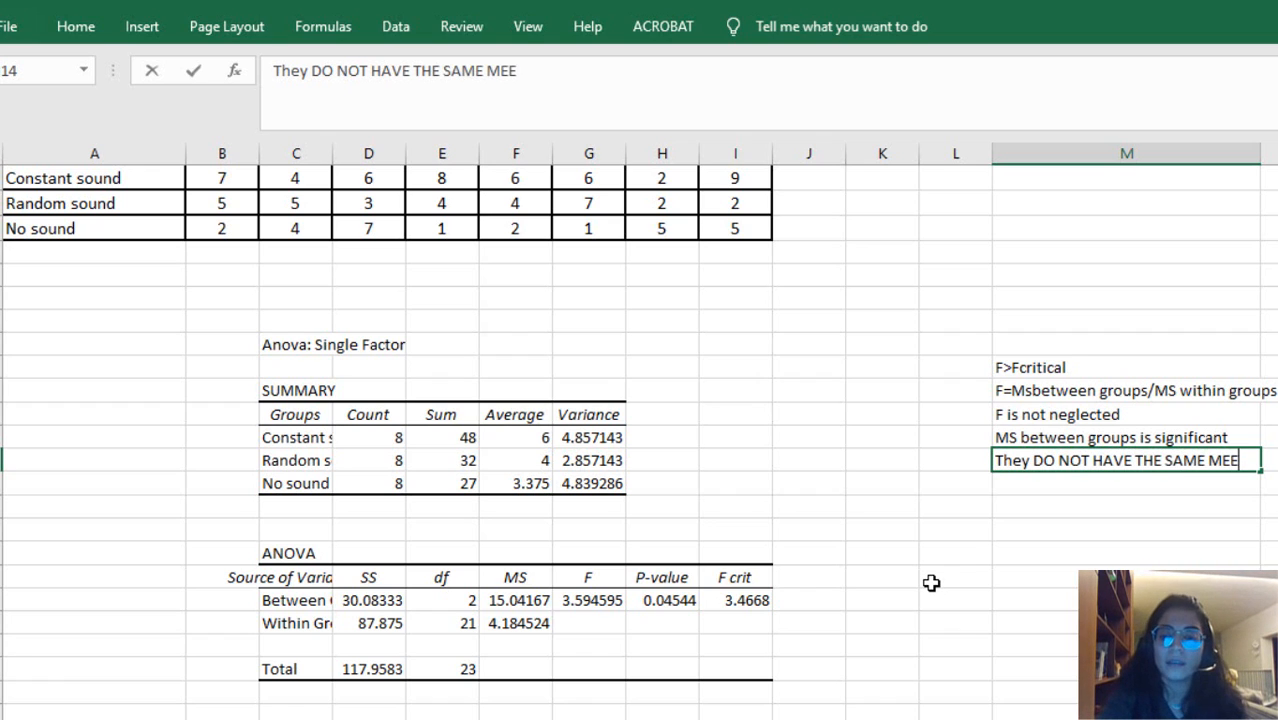
key("BackSpace")
type("AN")
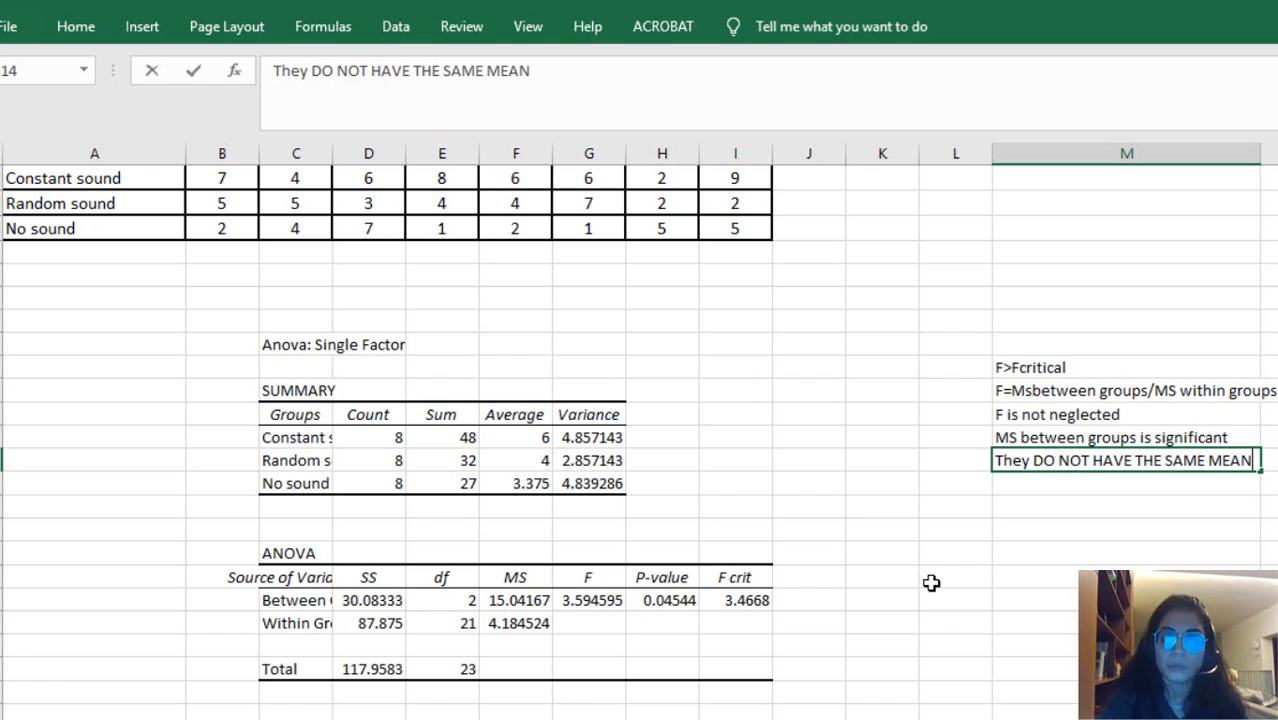
key("Return")
Enter the hypothesis decision "H0 is rejected" in cell M15
type("H")
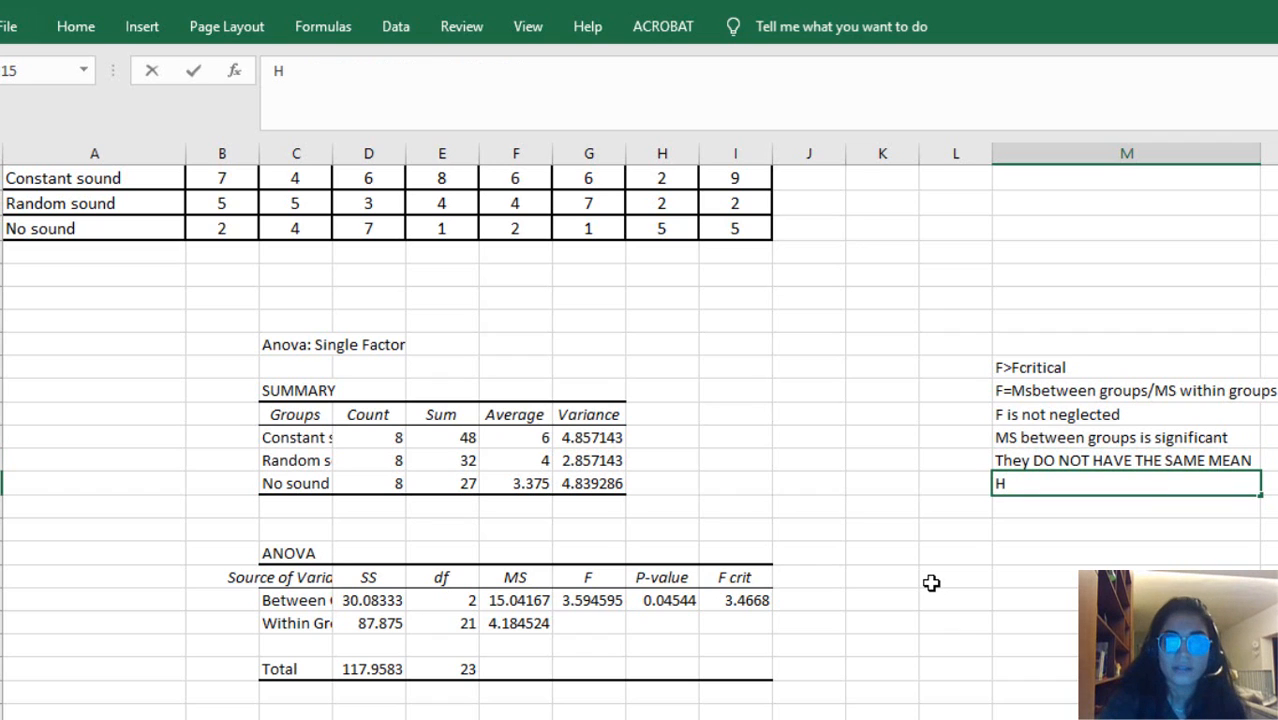
type("0 is rehec")
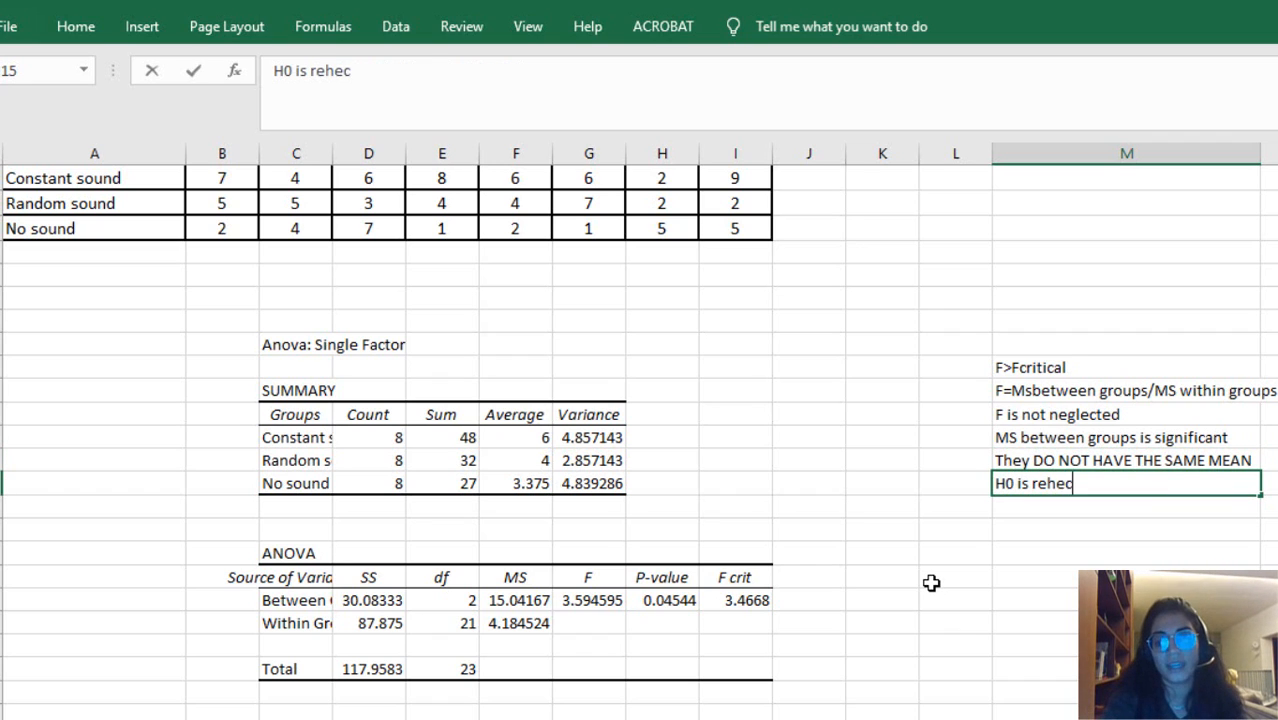
key("BackSpace")
key("BackSpace")
key("BackSpace")
type("jected")
key("Return")
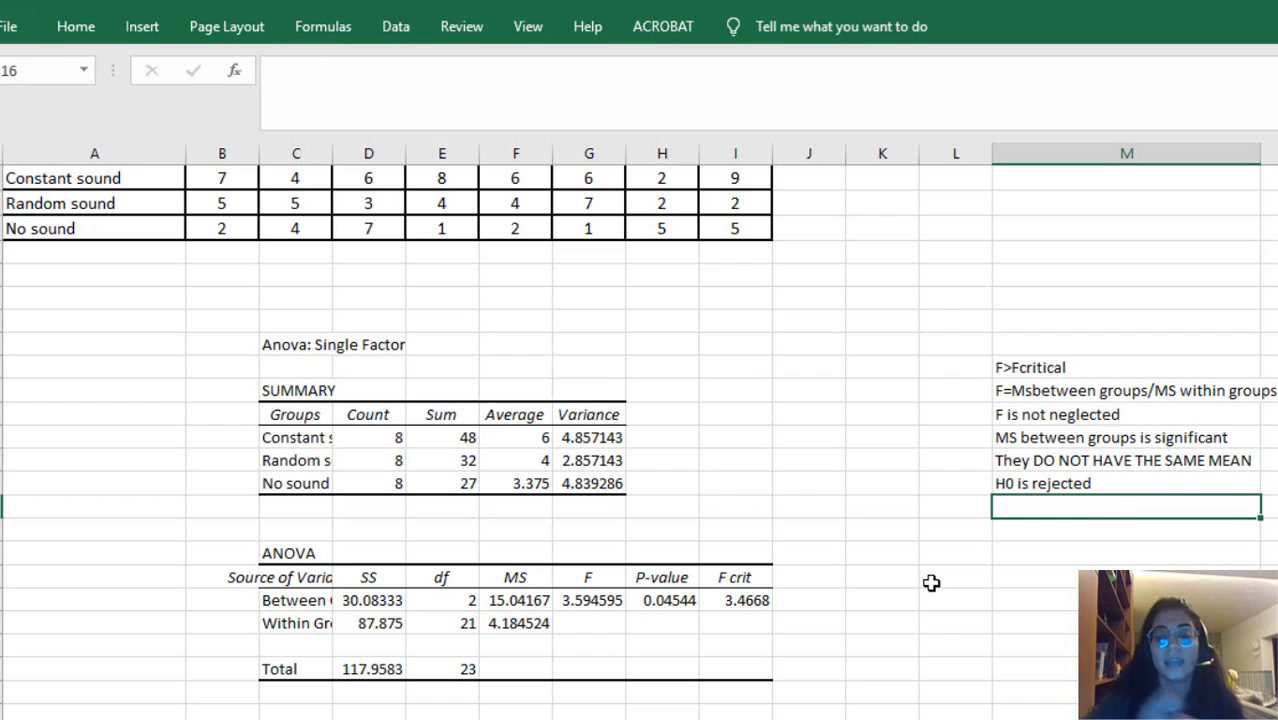
Write the problem's answer "YES, The cost sounf has effect" in cell M16
type("YES")
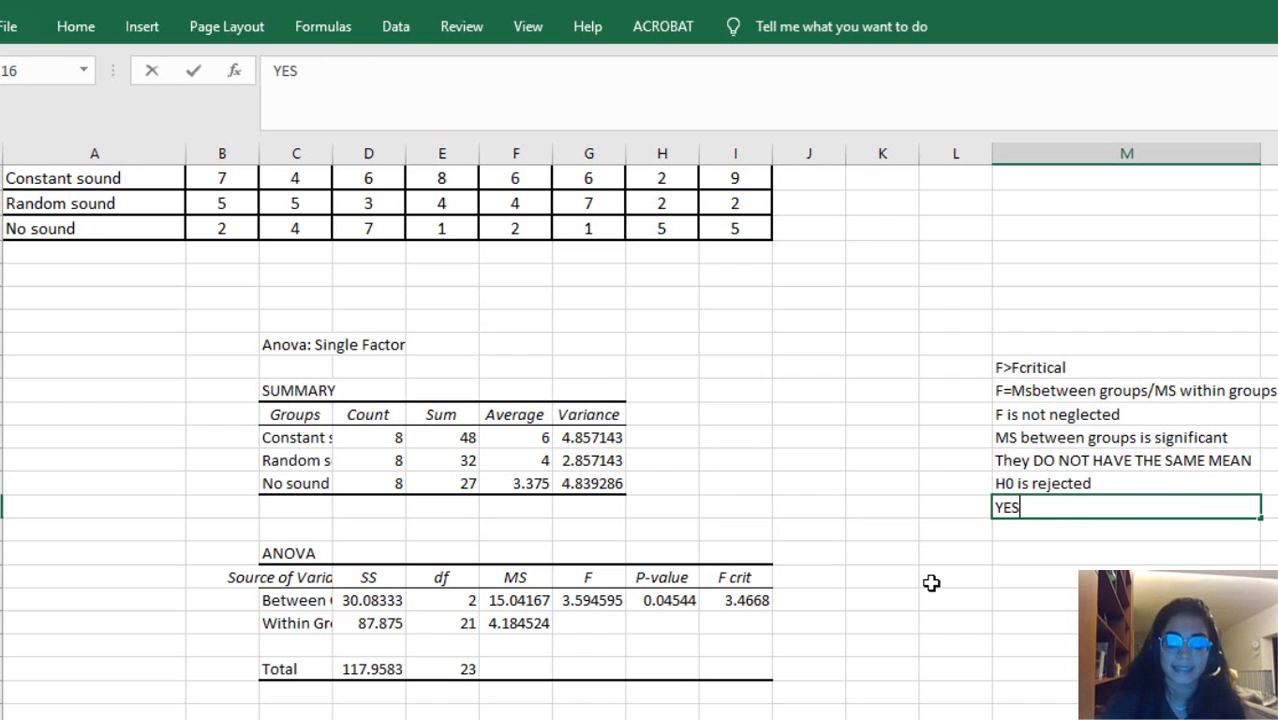
type(", The co")
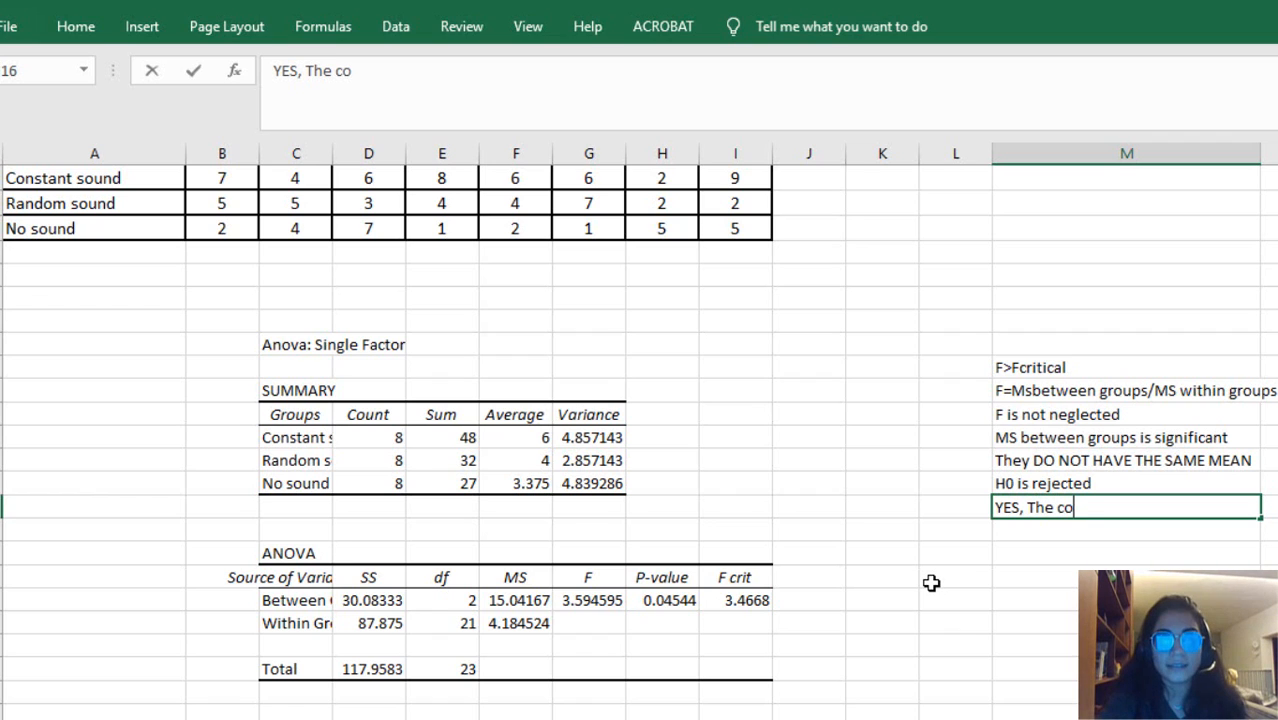
type("st sounf has")
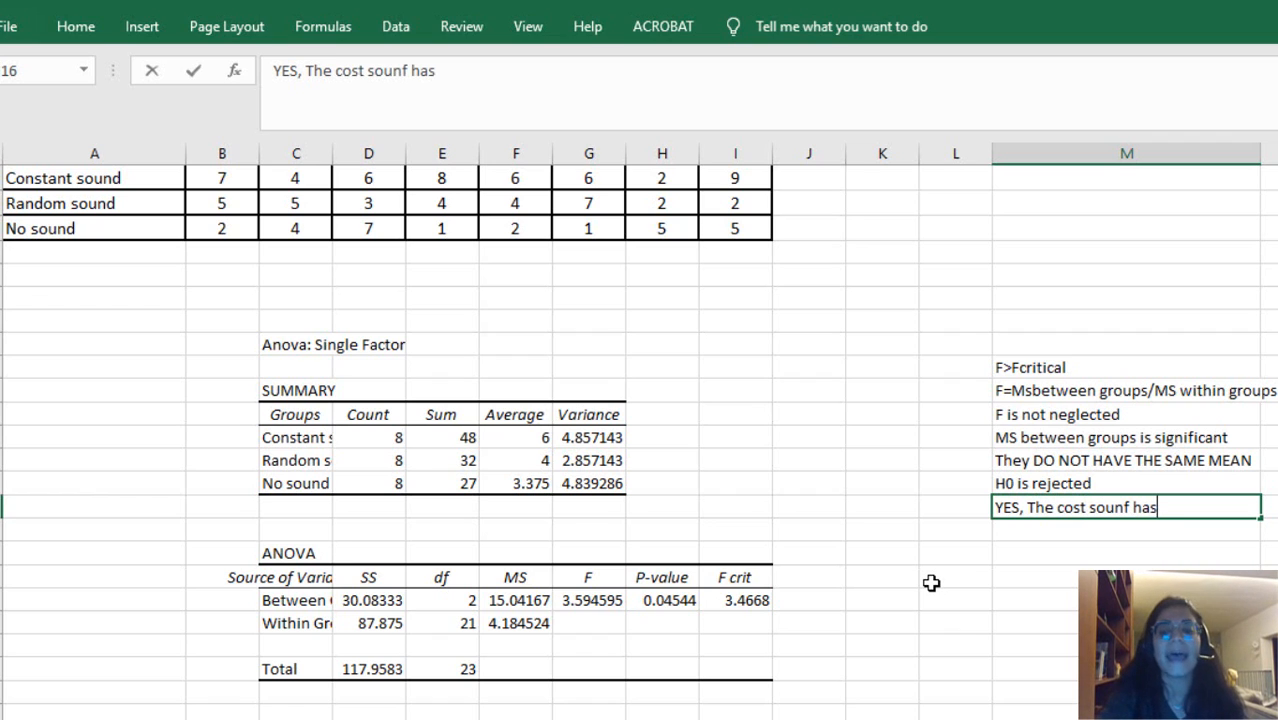
type(" effect")
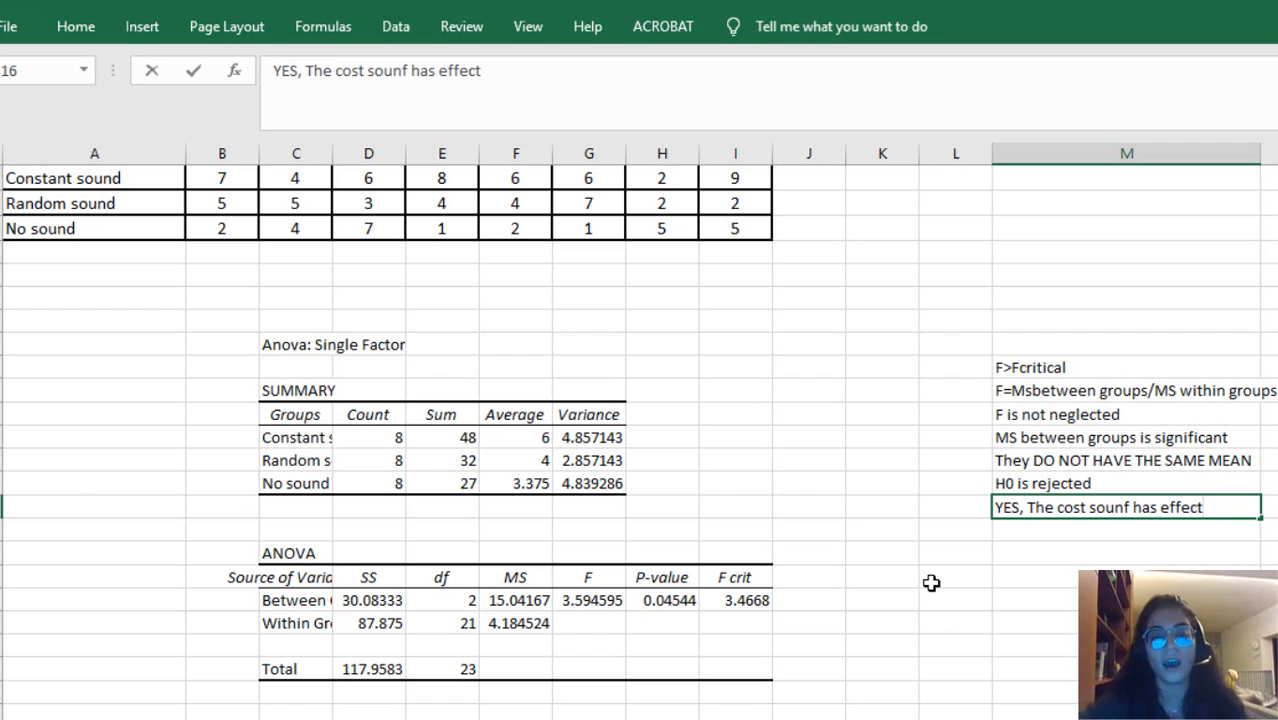